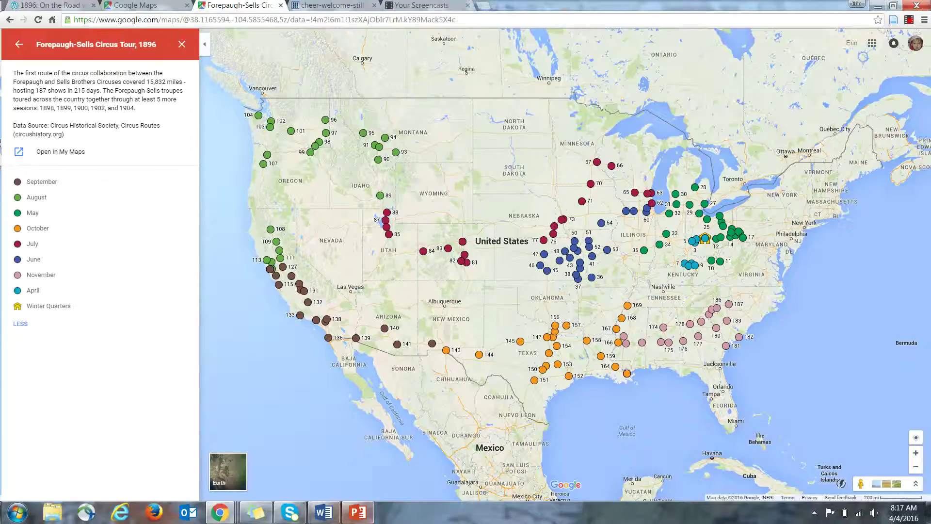
- Show the PowerPoint slide listing the five map-building topics, and return to the browser
{"action": "left_click", "coordinate": [357, 515]}
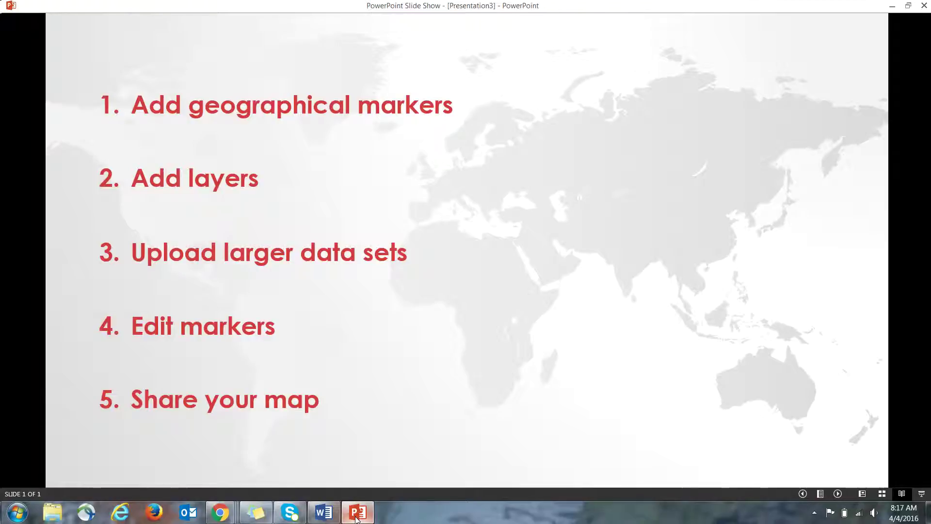
{"action": "left_click", "coordinate": [357, 517]}
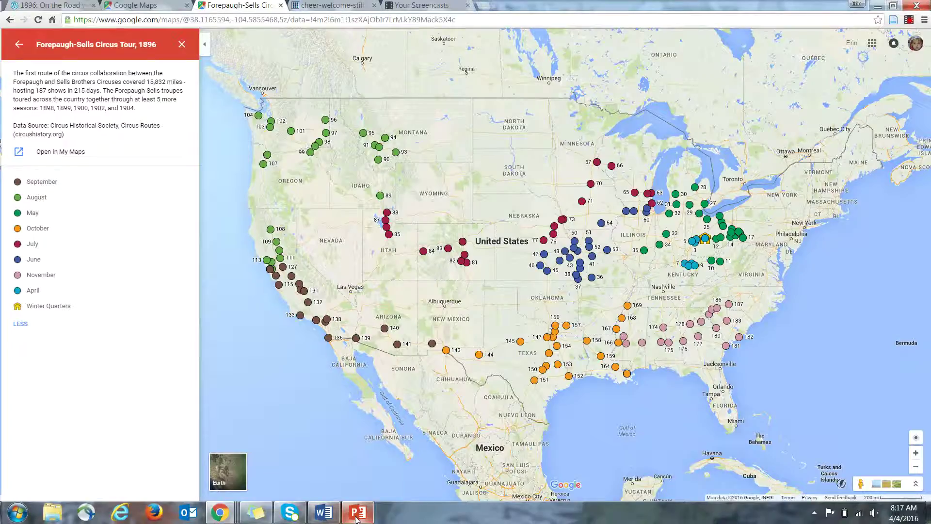
- Switch to the general Google Maps page and create a new custom map in My Maps
{"action": "left_click", "coordinate": [143, 4]}
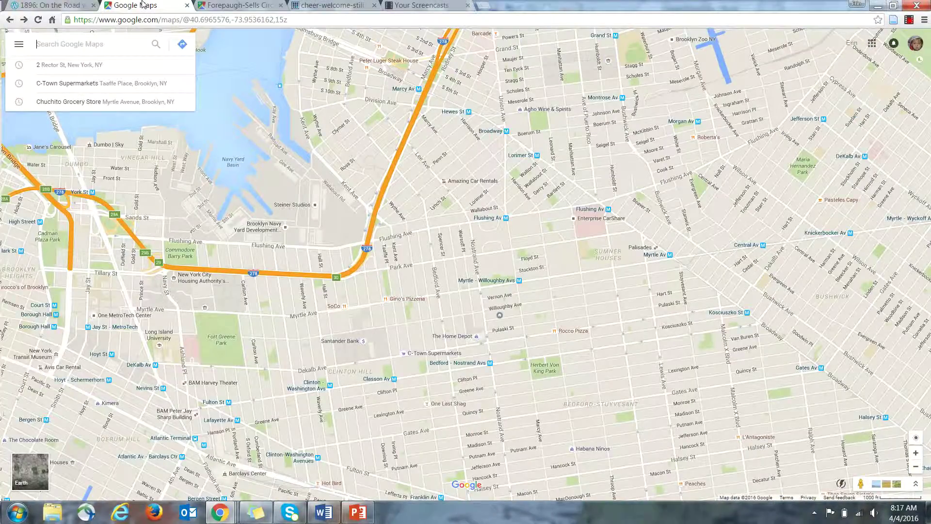
{"action": "left_click", "coordinate": [14, 47]}
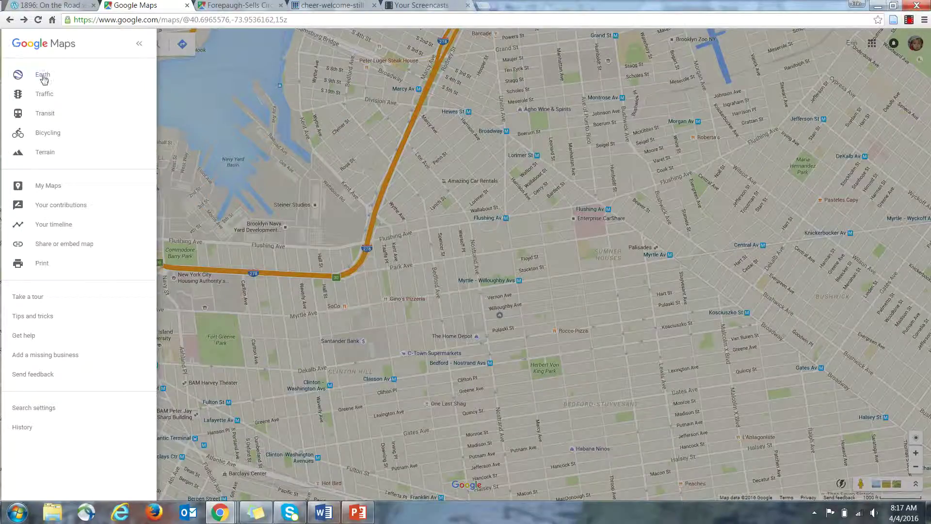
{"action": "left_click", "coordinate": [47, 187]}
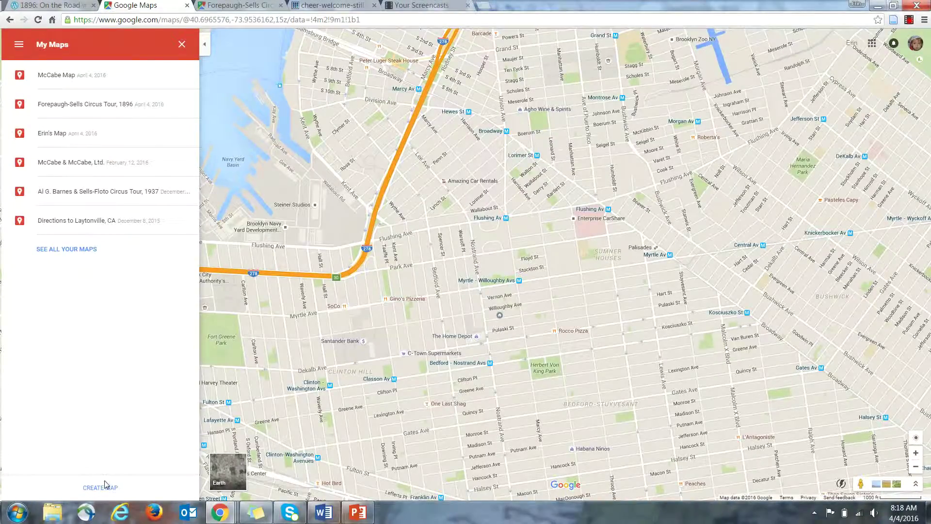
{"action": "left_click", "coordinate": [94, 493]}
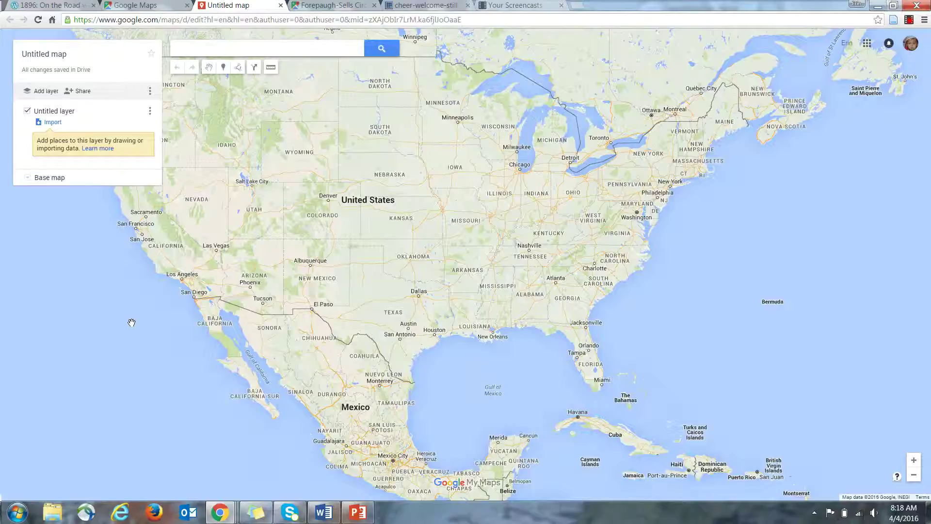
- Title the untitled map with the family's surname followed by "Map!" and save it
{"action": "left_click", "coordinate": [53, 56]}
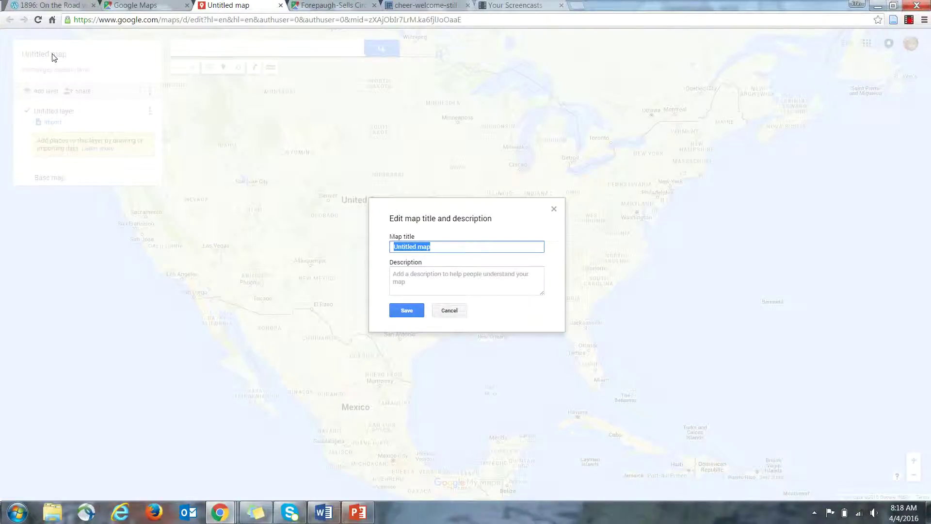
{"action": "type", "text": "McCA"}
{"action": "key", "text": "BackSpace"}
{"action": "type", "text": "abe Map!"}
{"action": "left_click", "coordinate": [406, 310]}
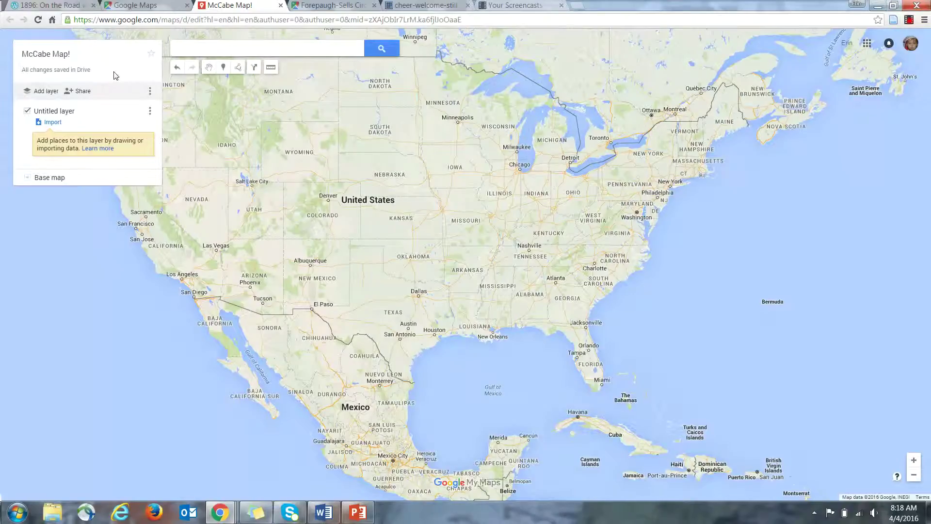
- Search for Chicago, IL, United States and add it as a marker to the untitled layer
{"action": "left_click", "coordinate": [316, 44]}
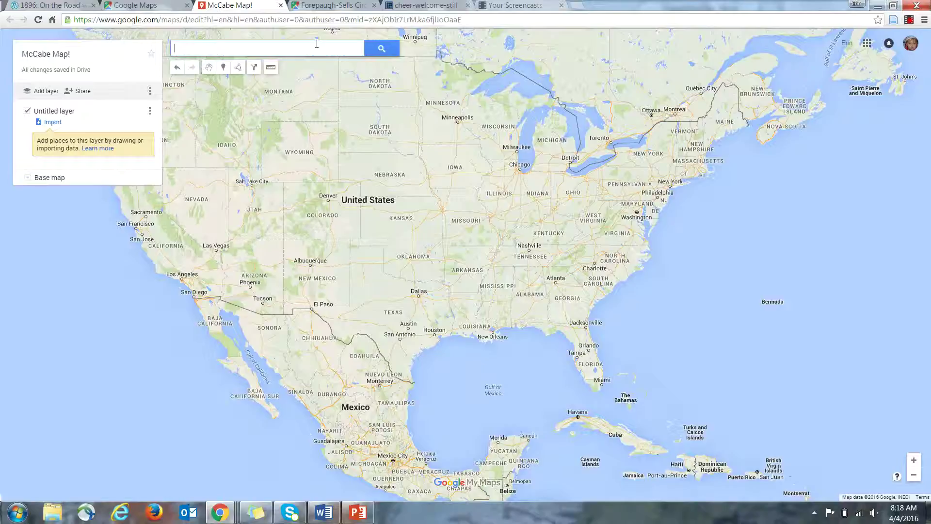
{"action": "type", "text": "CHicago Il"}
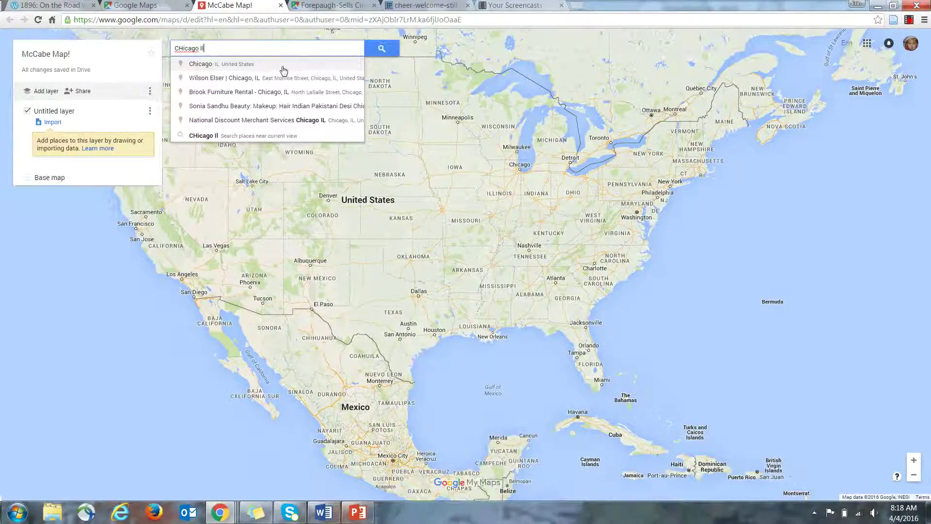
{"action": "left_click", "coordinate": [283, 68]}
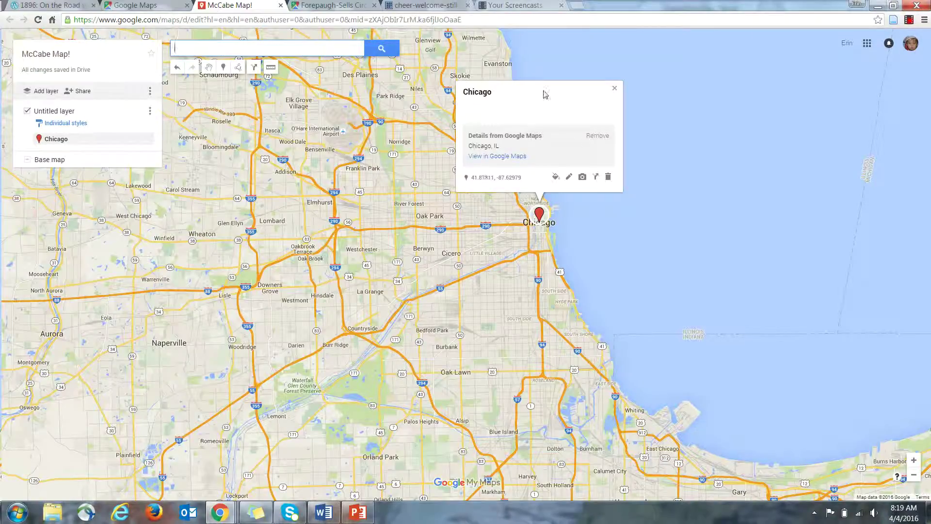
- Change the Chicago marker's style to a green star
{"action": "left_click", "coordinate": [556, 177]}
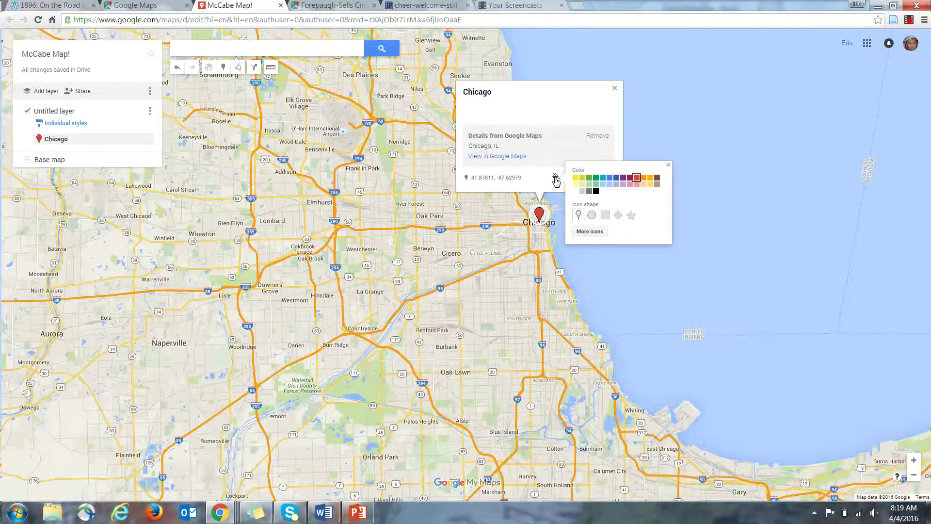
{"action": "left_click", "coordinate": [596, 179]}
{"action": "left_click", "coordinate": [631, 216]}
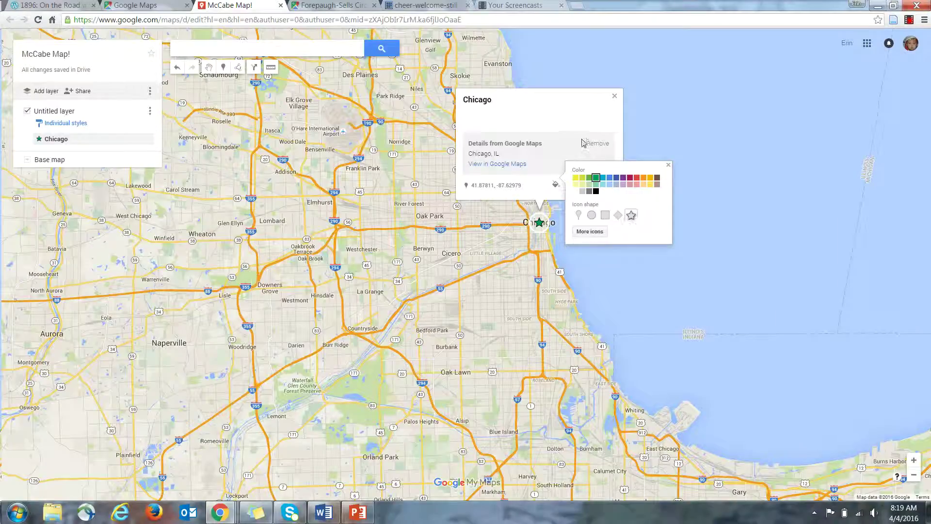
{"action": "left_click", "coordinate": [564, 105]}
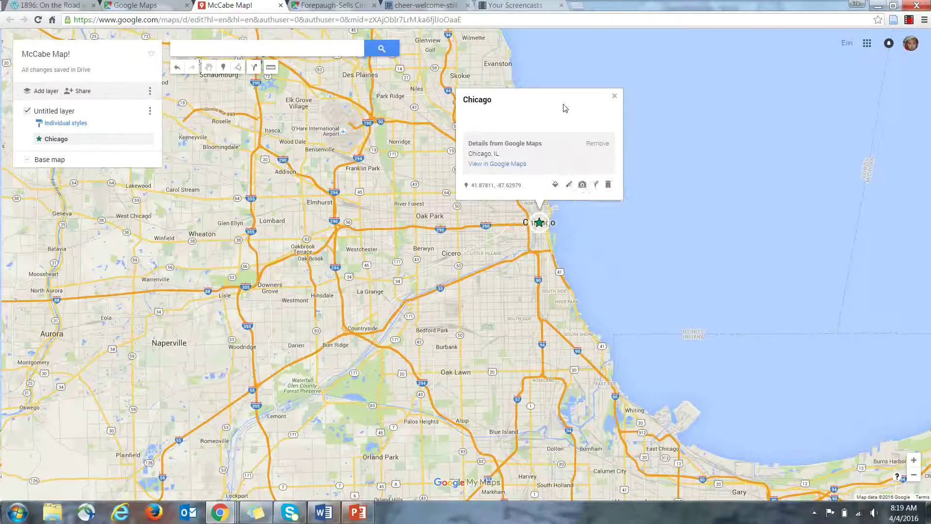
- Try to save a description on the Chicago marker stating who was born there
{"action": "left_click", "coordinate": [569, 186]}
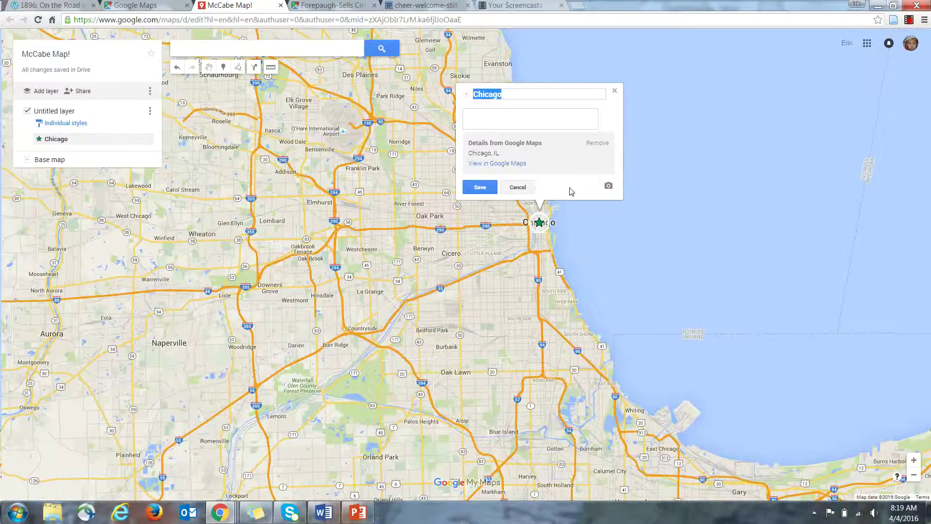
{"action": "left_click", "coordinate": [523, 114]}
{"action": "type", "text": "Erin wan born here"}
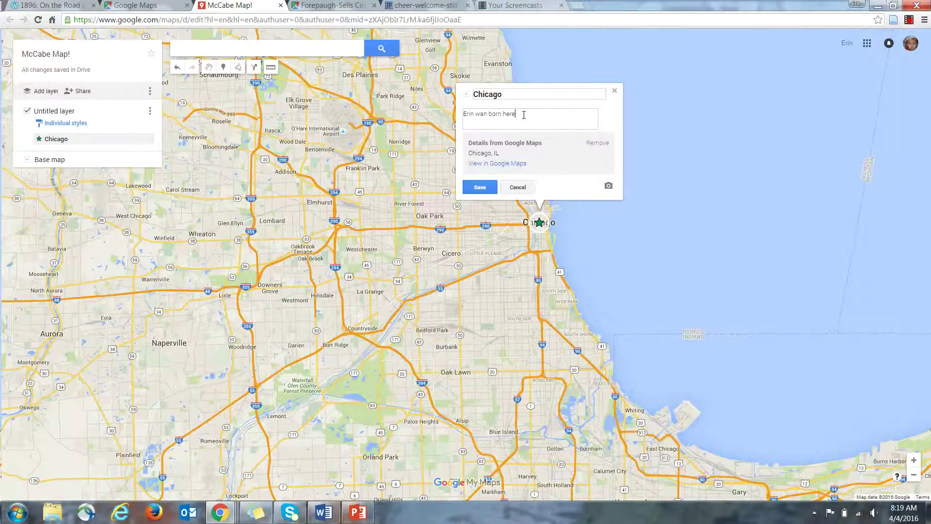
{"action": "type", "text": "!"}
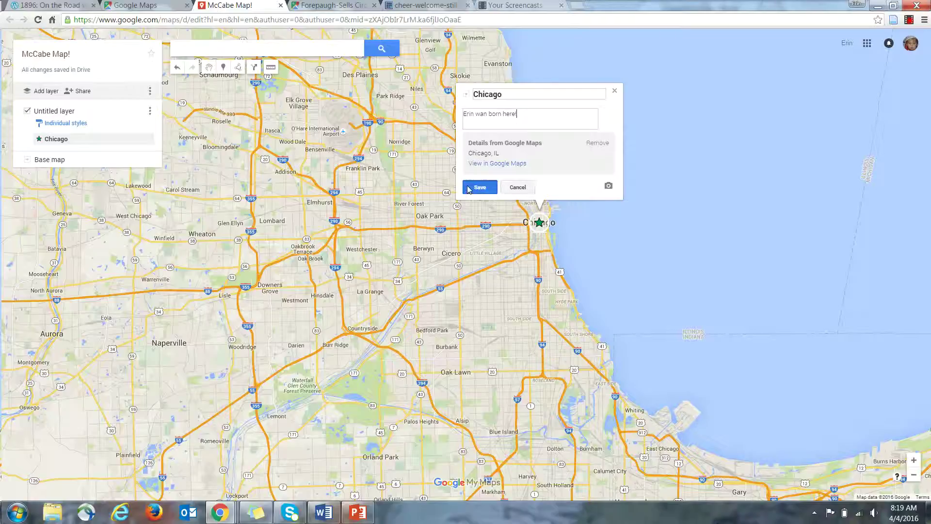
{"action": "left_click", "coordinate": [469, 189]}
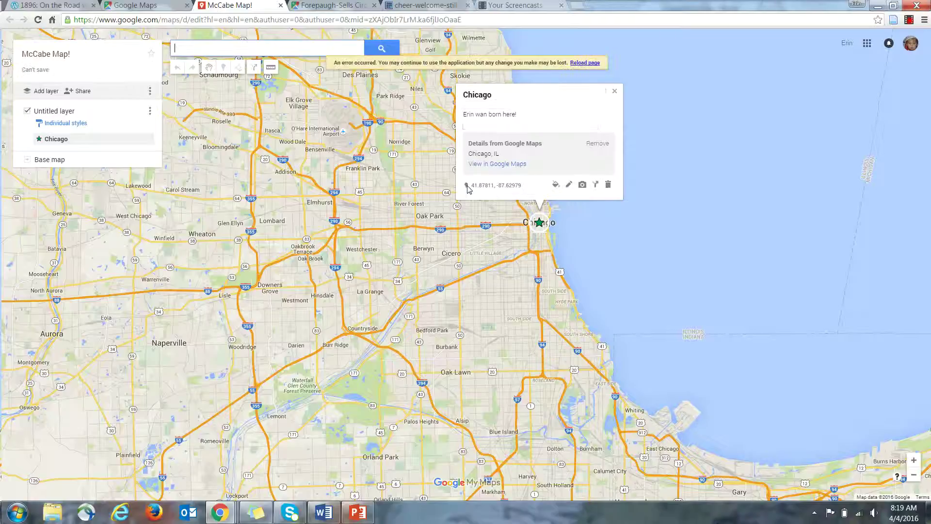
- Try to attach a skyline photo to the Chicago marker from a Google Image Search for "Chicago IL"
{"action": "left_click", "coordinate": [583, 188]}
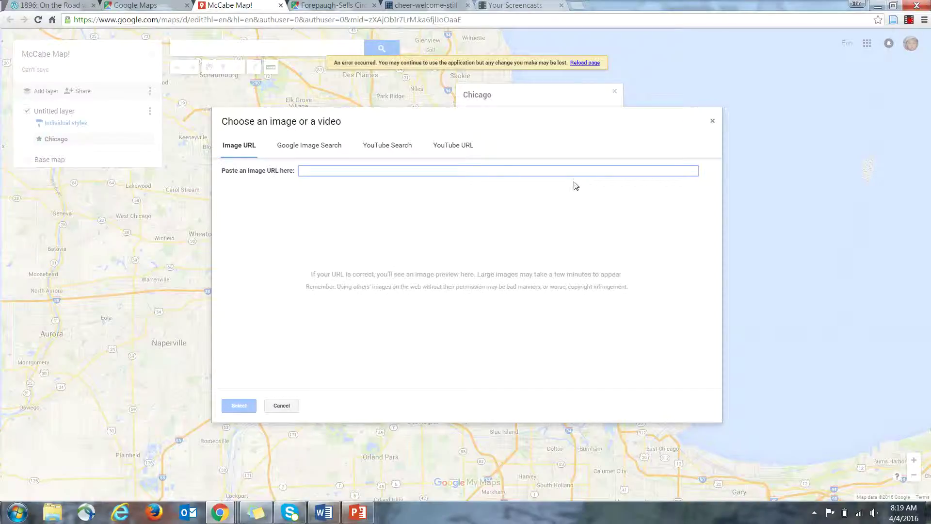
{"action": "left_click", "coordinate": [332, 147]}
{"action": "type", "text": "Chicago IL"}
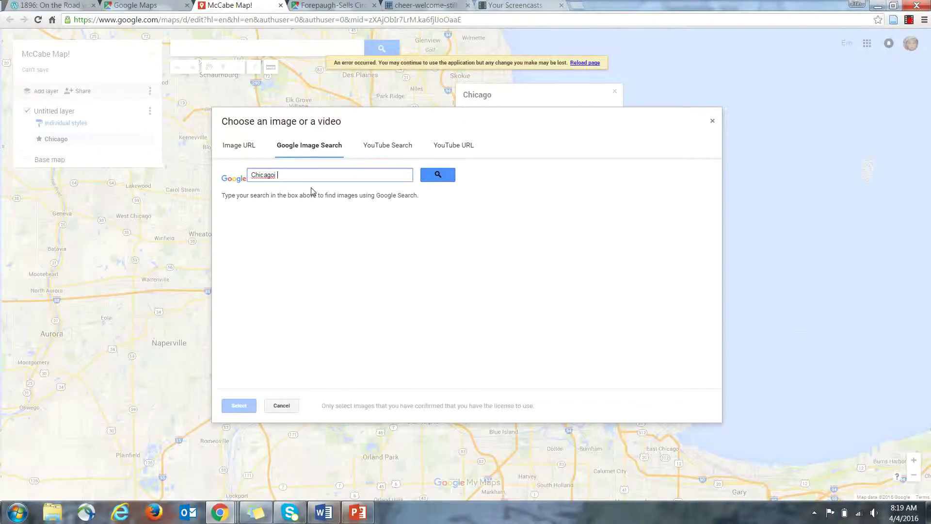
{"action": "left_click", "coordinate": [436, 180]}
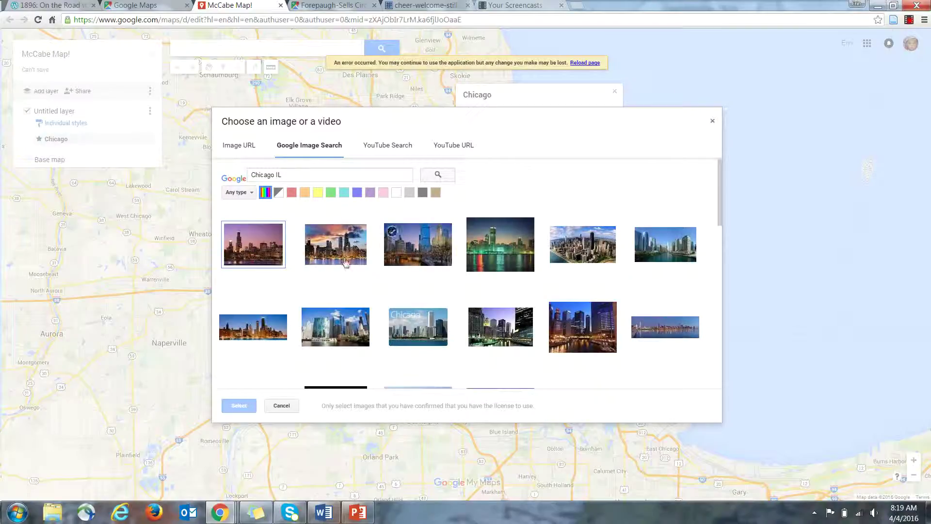
{"action": "left_click", "coordinate": [418, 255]}
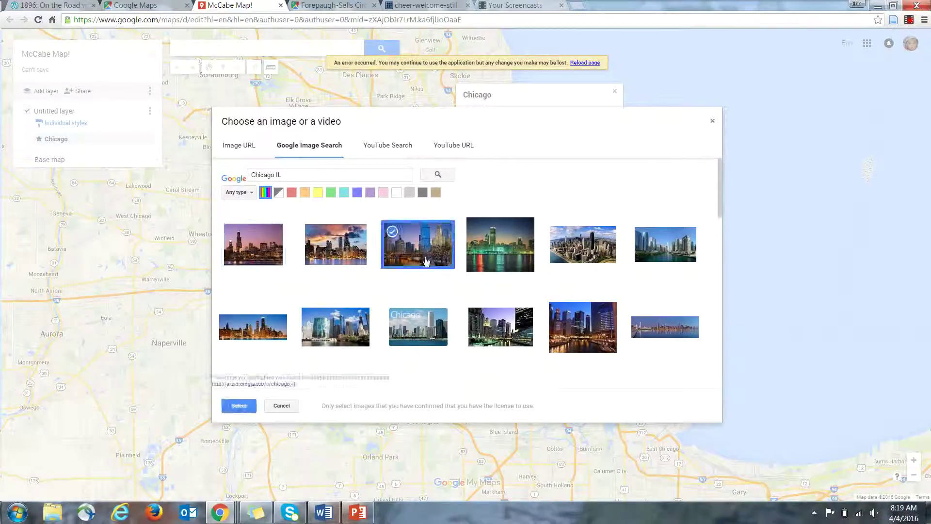
{"action": "left_click", "coordinate": [239, 406]}
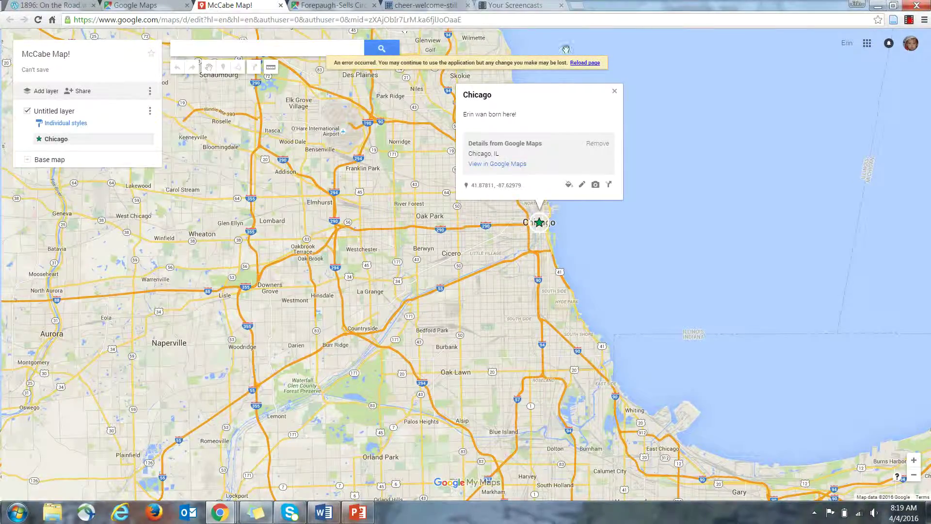
- Reload the map and attach the third photo from a Google Image Search for "Chicago" to the Chicago marker, saving the marker
{"action": "left_click", "coordinate": [584, 62]}
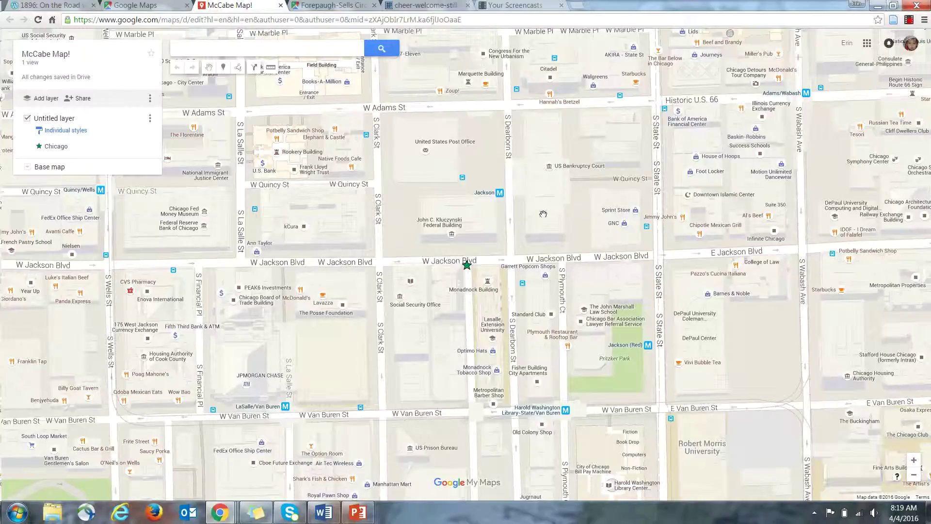
{"action": "left_click", "coordinate": [467, 265]}
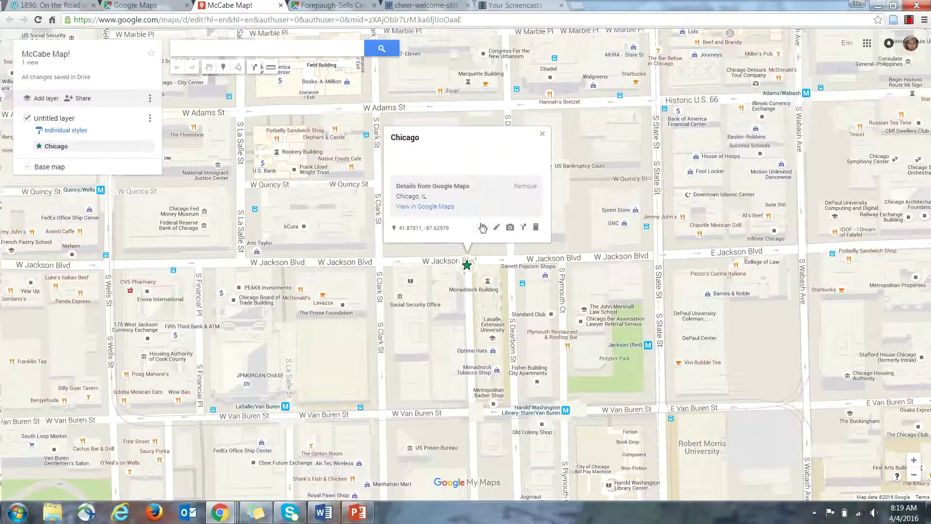
{"action": "left_click", "coordinate": [505, 233]}
{"action": "type", "text": "Chicagio"}
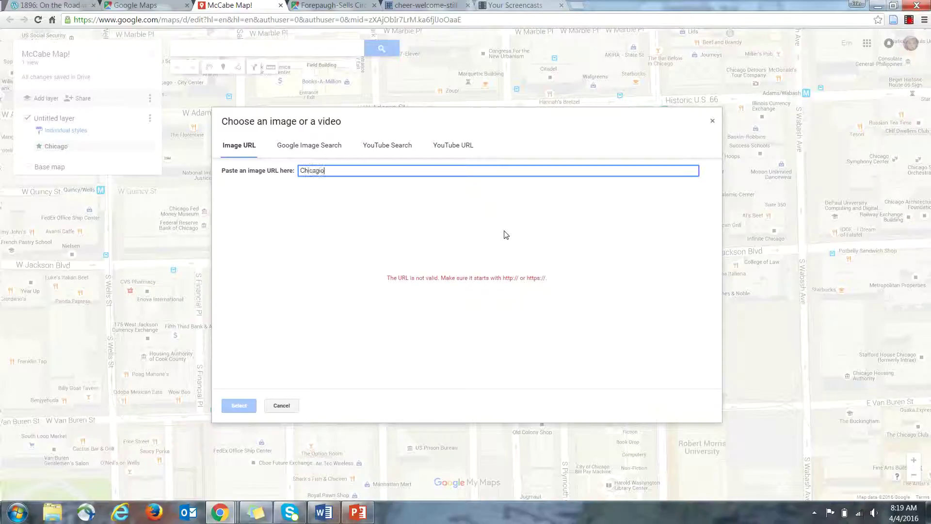
{"action": "key", "text": "BackSpace"}
{"action": "left_click", "coordinate": [324, 149]}
{"action": "left_click", "coordinate": [331, 173]}
{"action": "type", "text": "Chicago"}
{"action": "key", "text": "Return"}
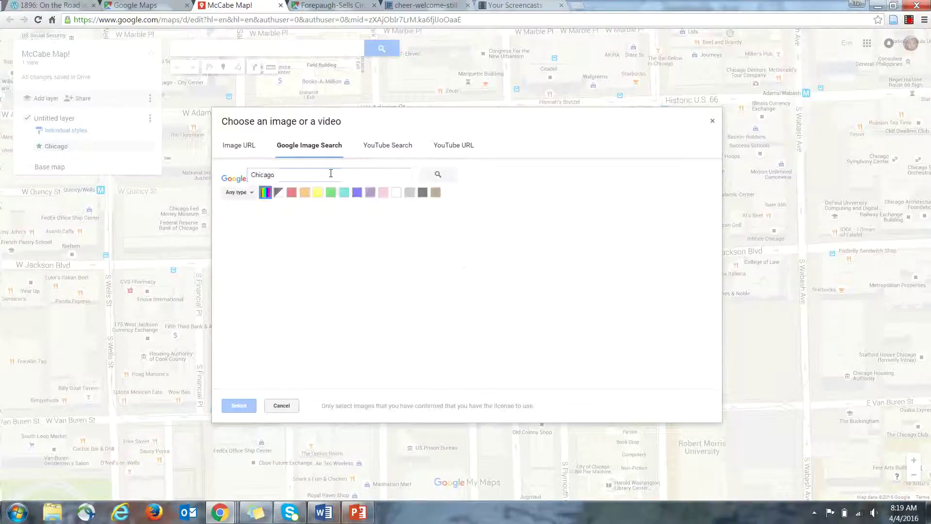
{"action": "left_click", "coordinate": [416, 249]}
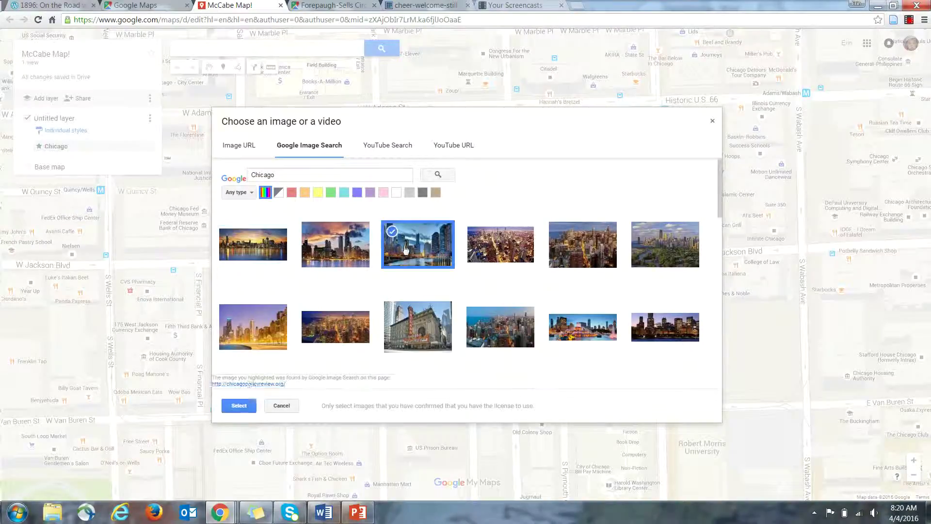
{"action": "left_click", "coordinate": [237, 406]}
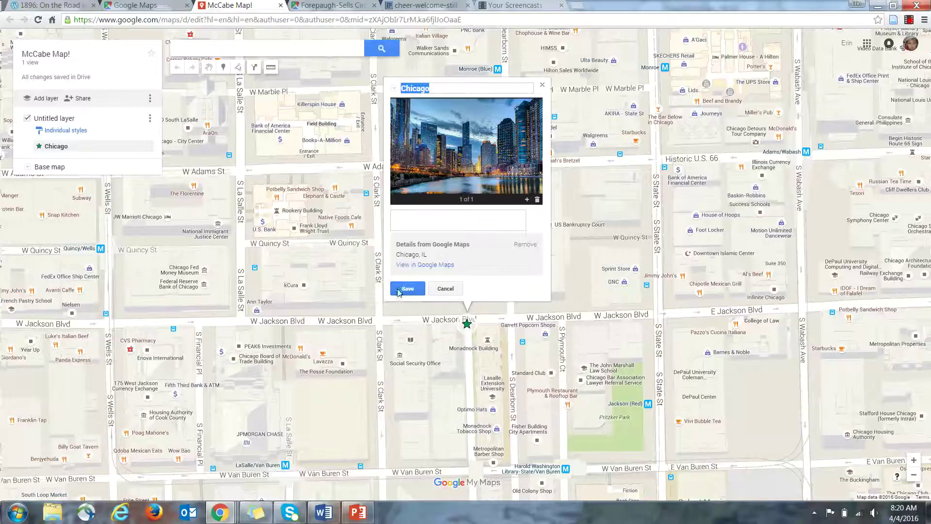
{"action": "left_click", "coordinate": [398, 290]}
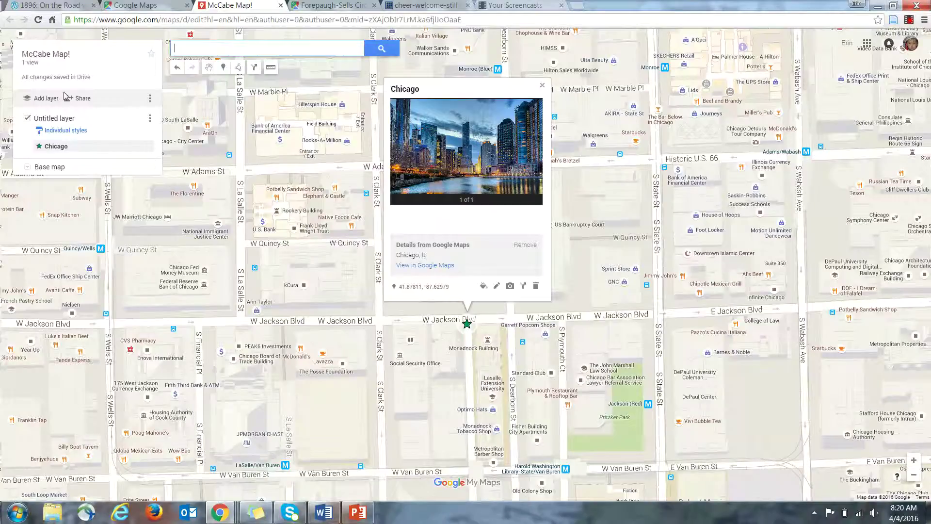
- Add a second layer to the map, and turn the first layer's visibility off and back on
{"action": "left_click", "coordinate": [46, 99]}
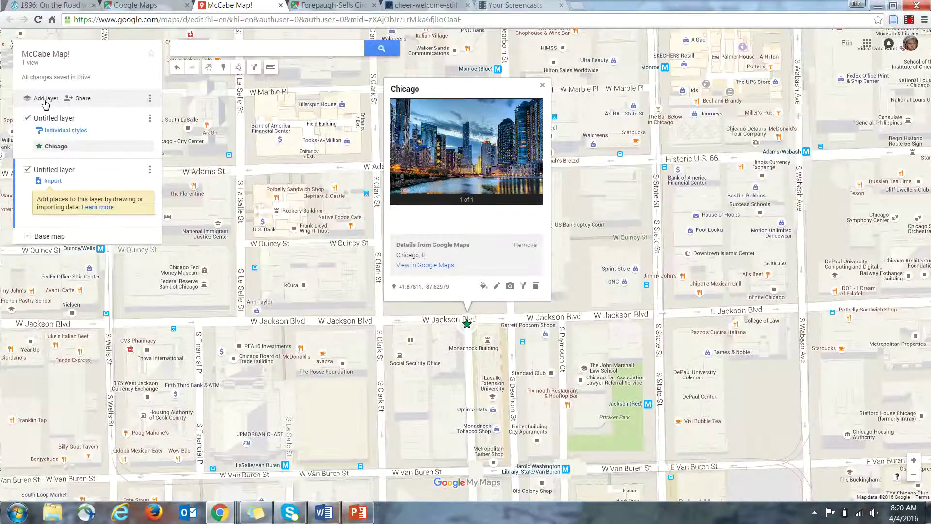
{"action": "left_click", "coordinate": [27, 118]}
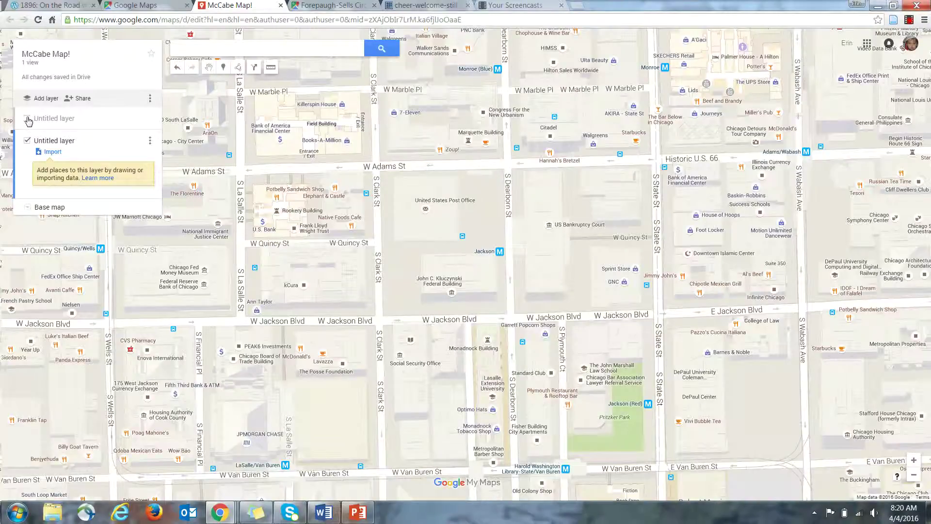
{"action": "left_click", "coordinate": [27, 118]}
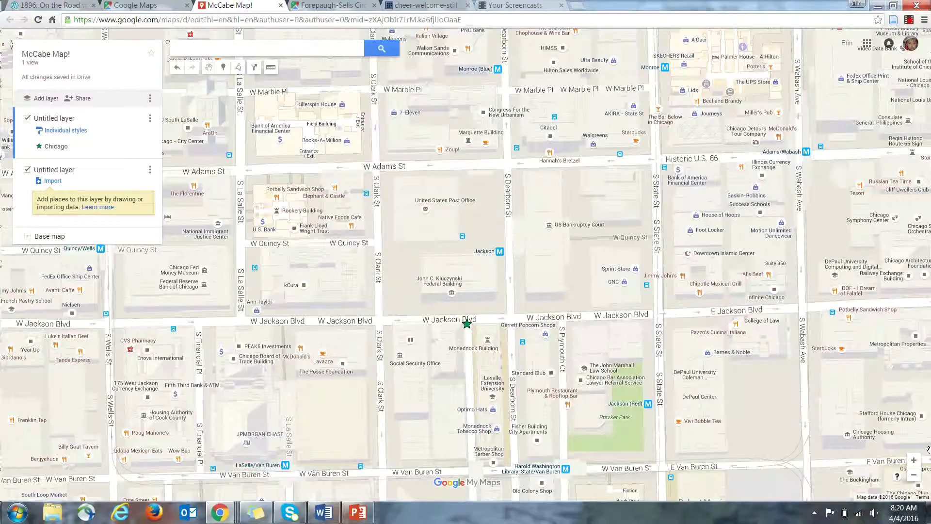
- Rename the second untitled layer as "2nd Layer"
{"action": "left_click", "coordinate": [912, 477]}
{"action": "left_click", "coordinate": [913, 476]}
{"action": "left_click", "coordinate": [912, 475]}
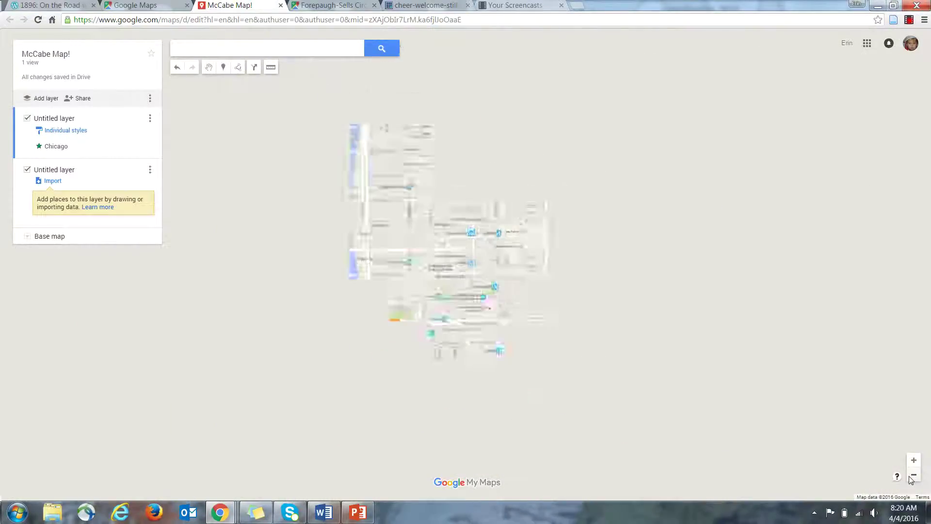
{"action": "left_click", "coordinate": [913, 475]}
{"action": "left_click", "coordinate": [912, 475]}
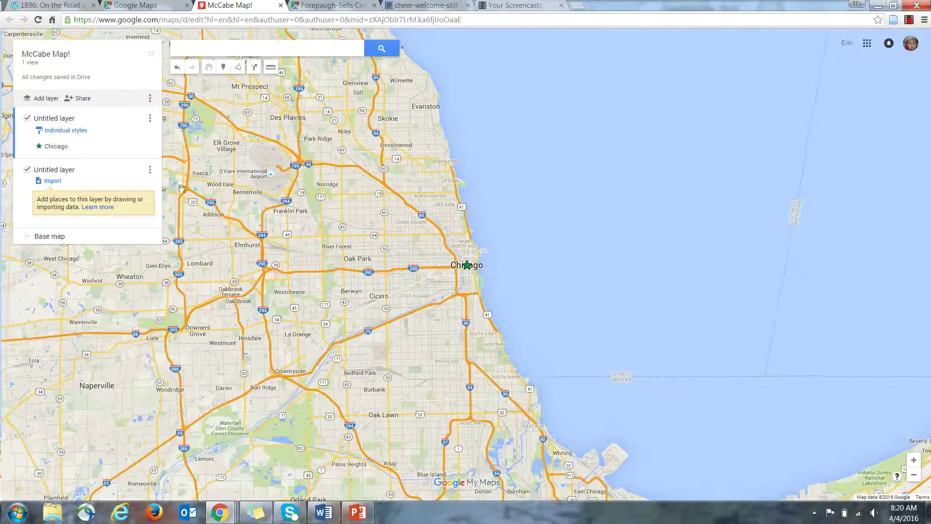
{"action": "left_click", "coordinate": [68, 170]}
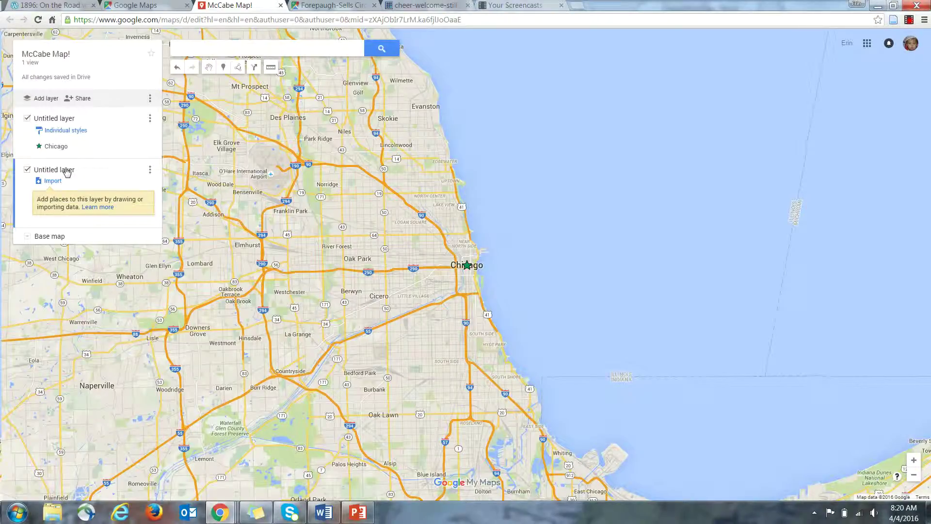
{"action": "left_click", "coordinate": [59, 171]}
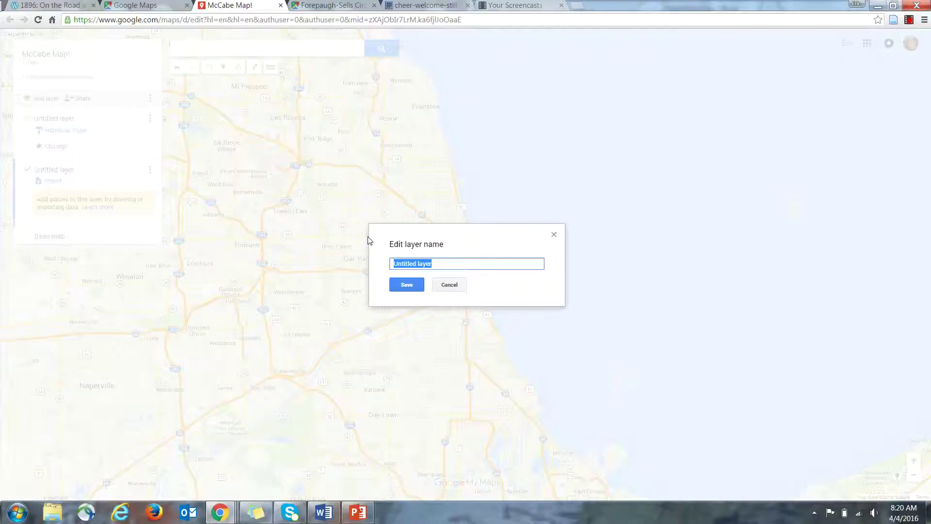
{"action": "type", "text": "2nd Layer"}
{"action": "left_click", "coordinate": [406, 284]}
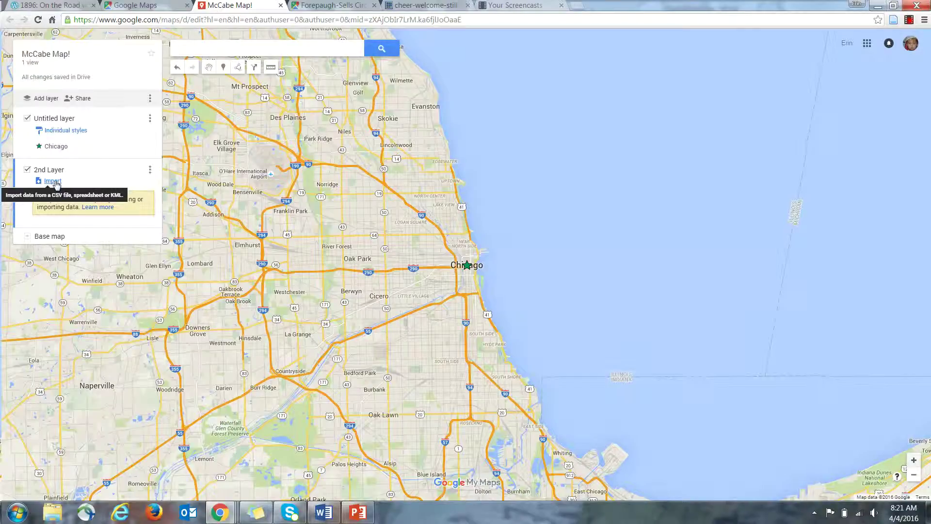
- Import the Barnes Sells Floto circus spreadsheet from My Drive in Google Drive into the 2nd Layer
{"action": "left_click", "coordinate": [53, 181]}
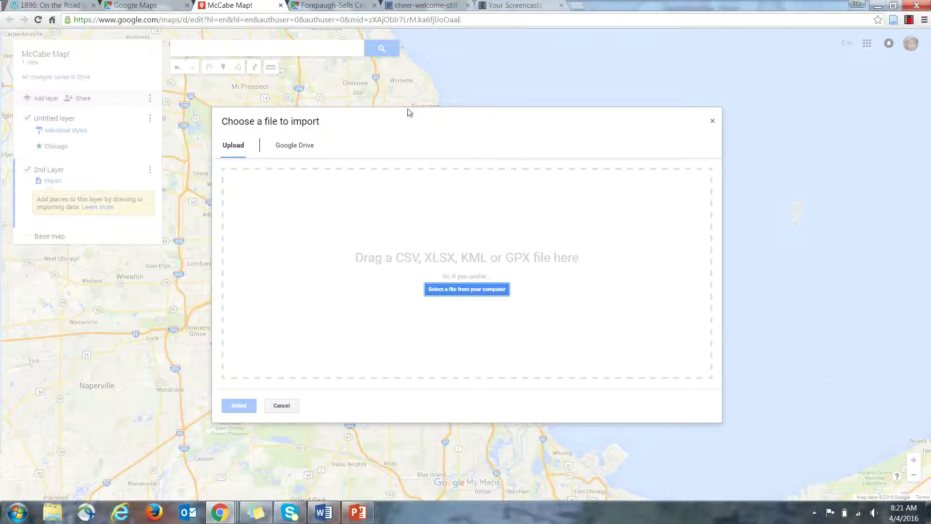
{"action": "left_click", "coordinate": [292, 146]}
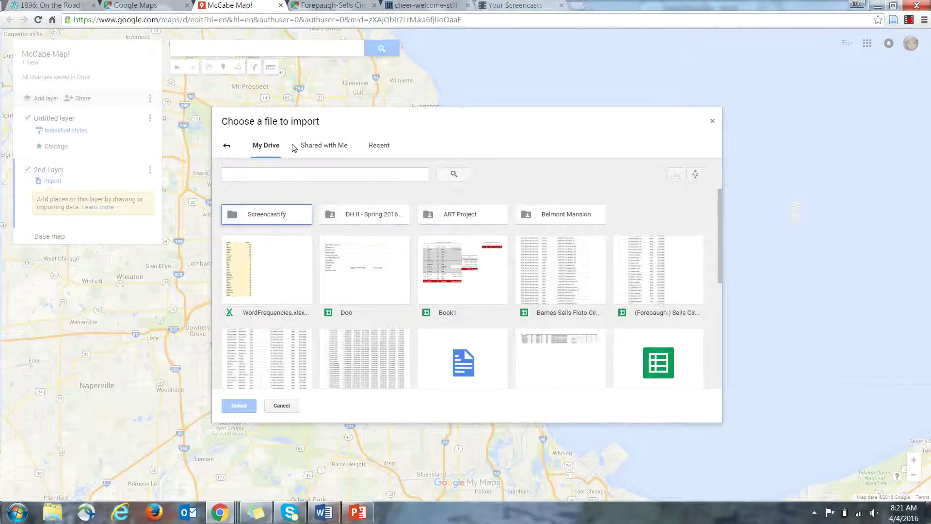
{"action": "left_click", "coordinate": [570, 270]}
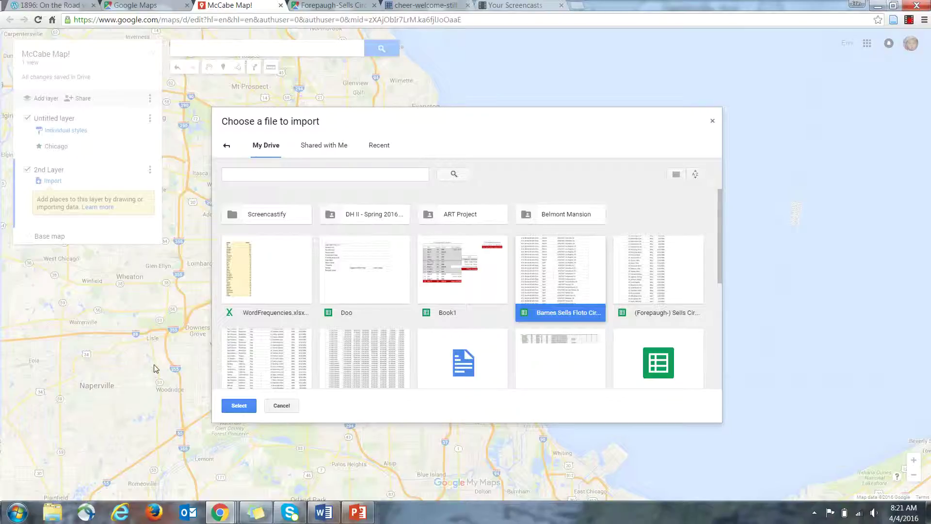
{"action": "left_click", "coordinate": [240, 406]}
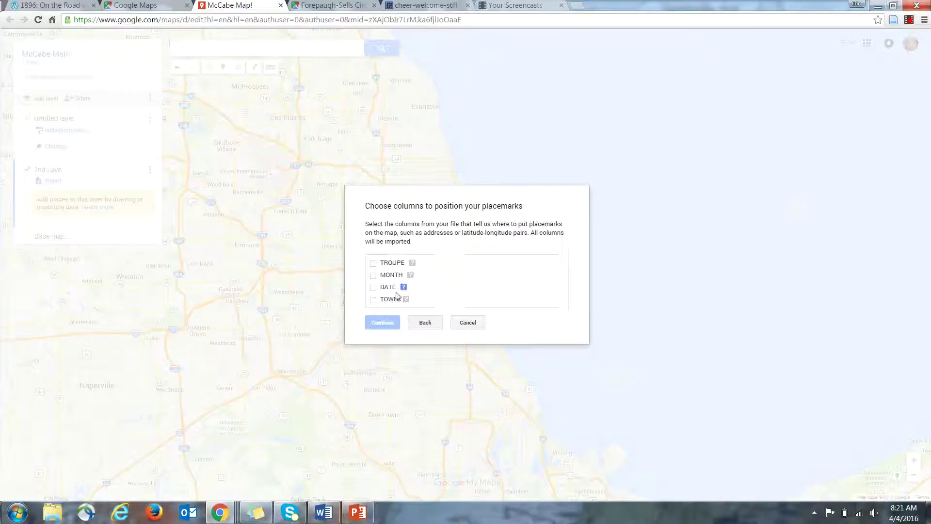
- Position the imported placemarks by the TOWN column and title the markers by the MONTH column, finishing the import
{"action": "left_click", "coordinate": [373, 300]}
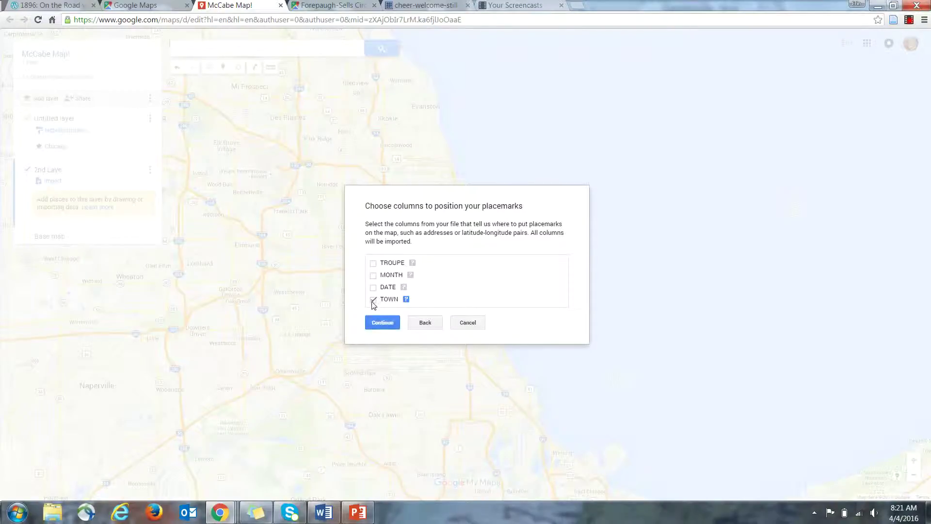
{"action": "left_click", "coordinate": [379, 326]}
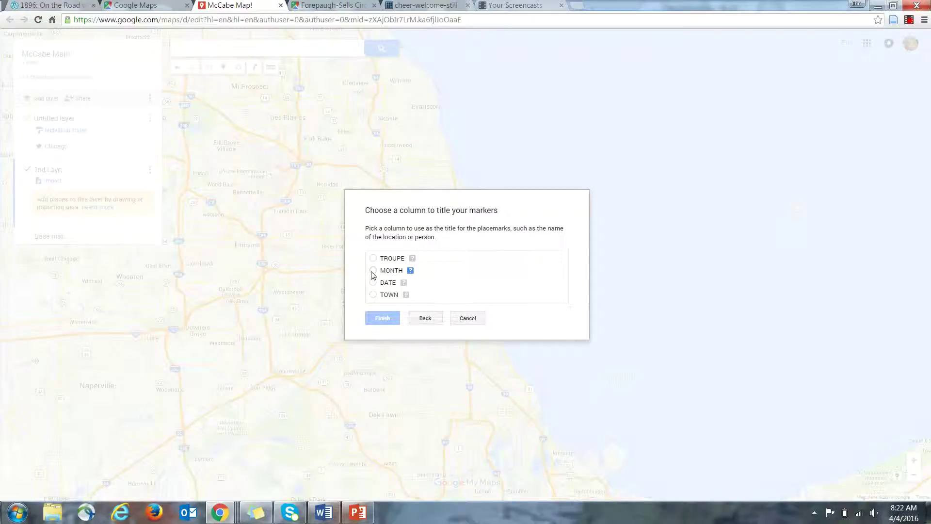
{"action": "left_click", "coordinate": [372, 271]}
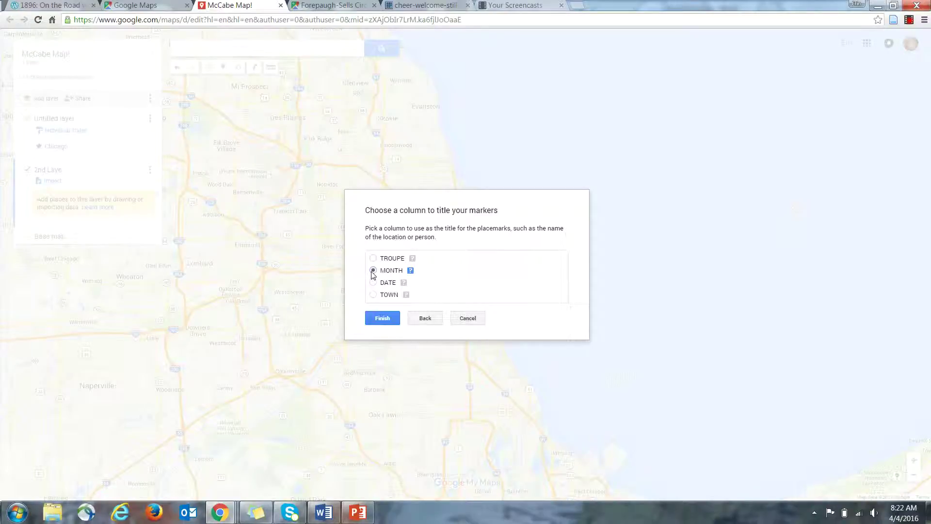
{"action": "left_click", "coordinate": [382, 319]}
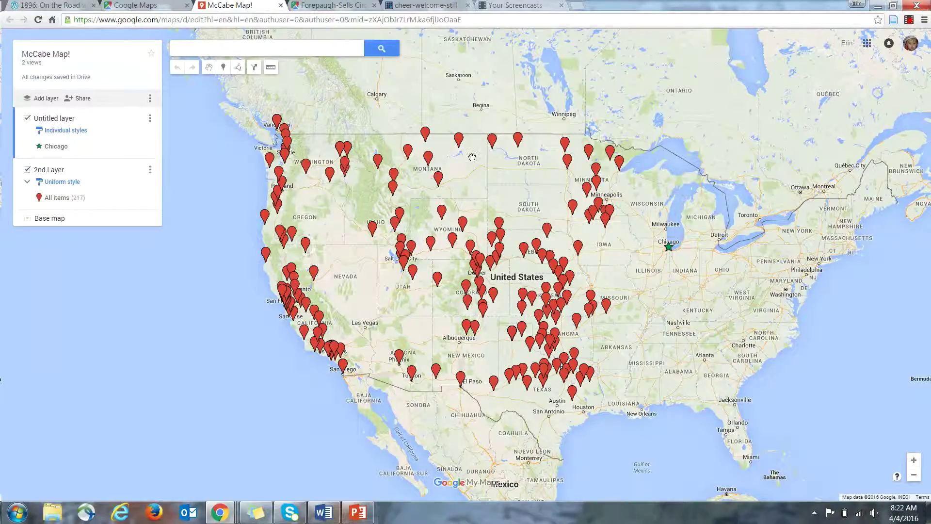
- Check the details of the Havre, MT marker, and group the 2nd Layer's places by the MONTH data column
{"action": "left_click", "coordinate": [426, 135]}
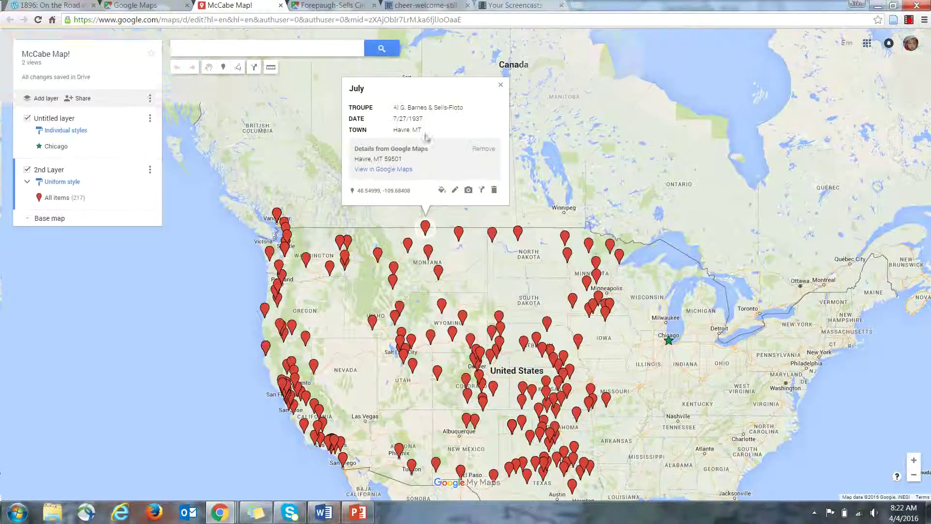
{"action": "left_click", "coordinate": [501, 87]}
{"action": "left_click", "coordinate": [68, 183]}
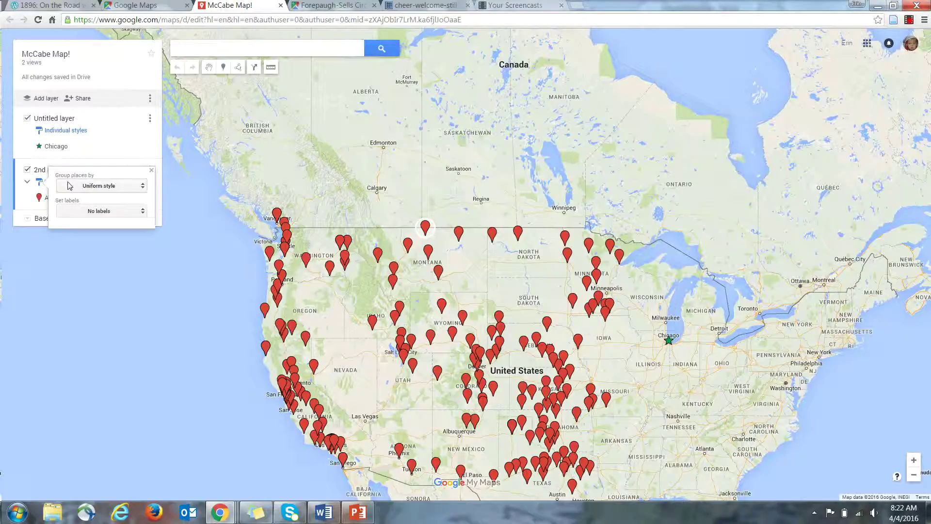
{"action": "left_click", "coordinate": [69, 185]}
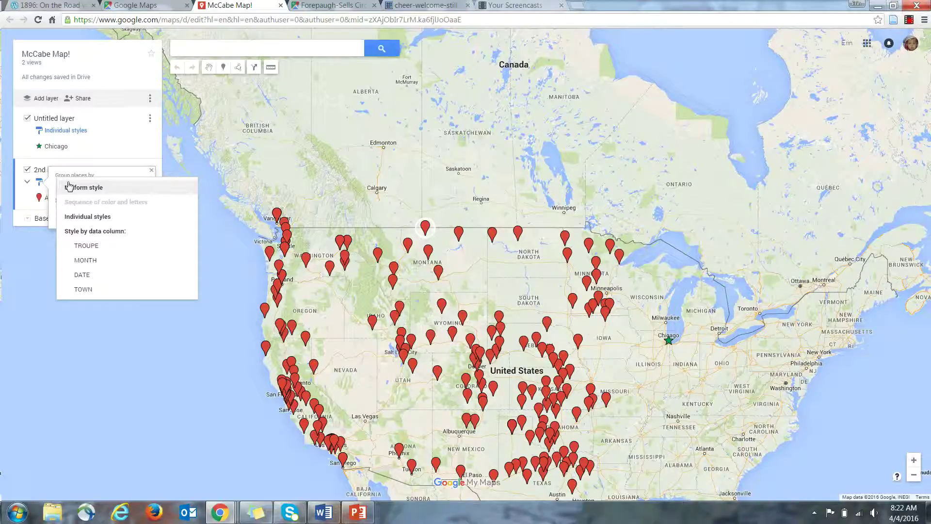
{"action": "left_click", "coordinate": [93, 263]}
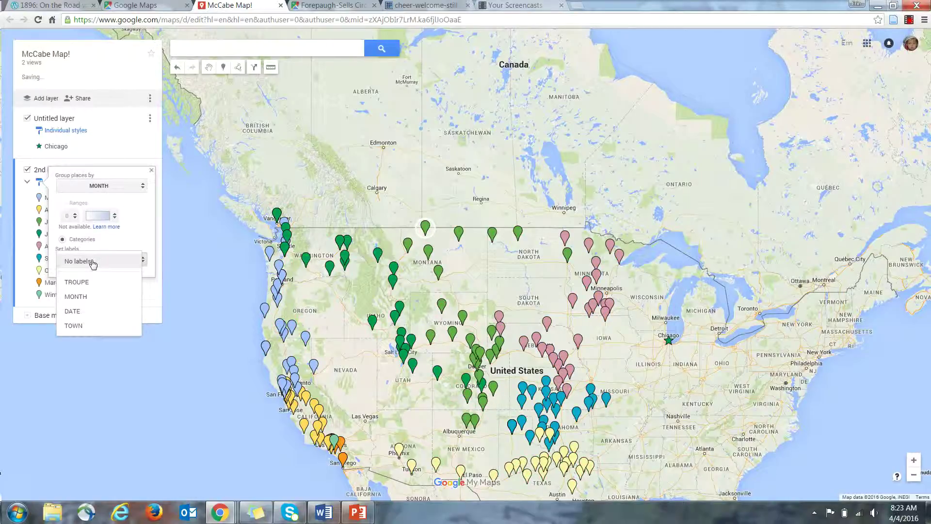
{"action": "left_click", "coordinate": [175, 224]}
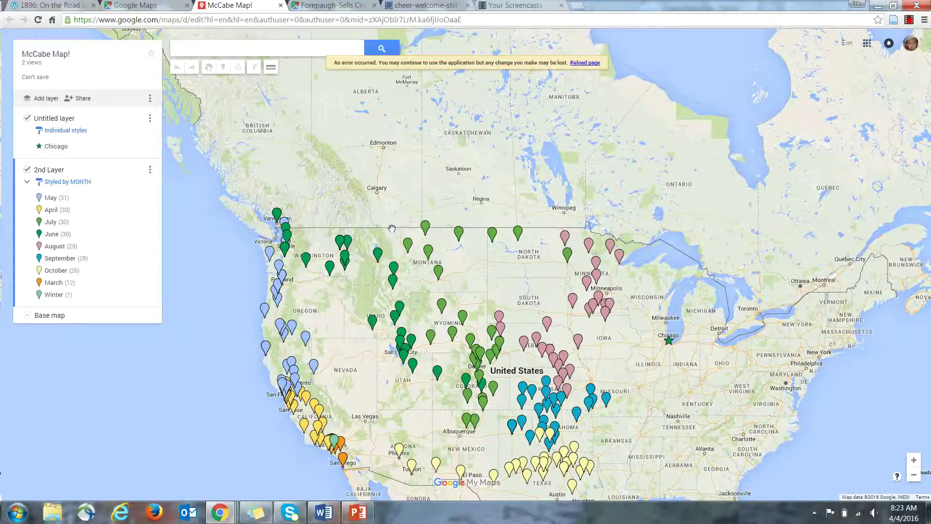
- Try to change the icon shape of the May category's markers to a circle
{"action": "left_click", "coordinate": [148, 198]}
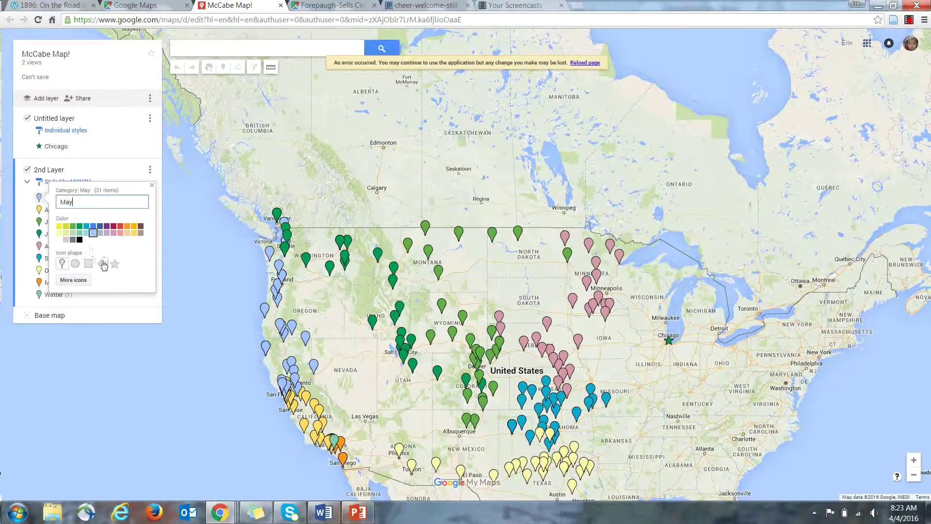
{"action": "left_click", "coordinate": [75, 263]}
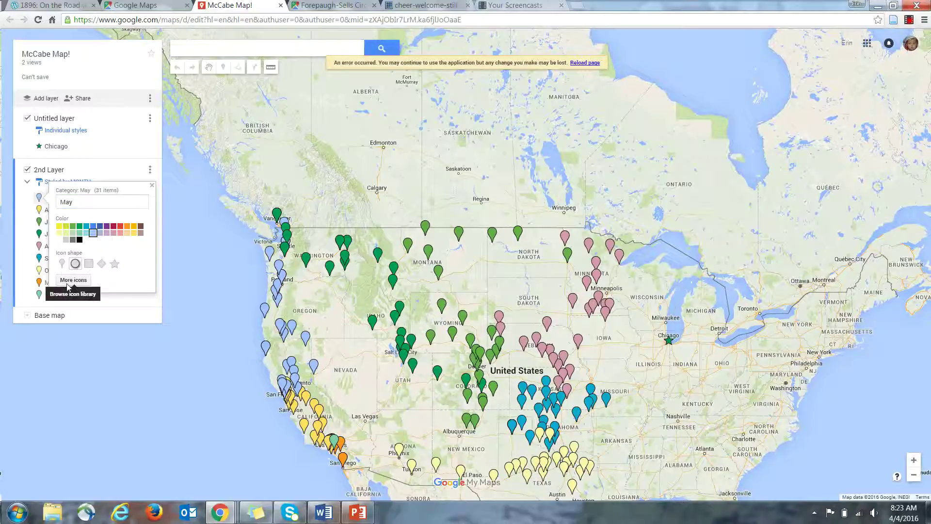
{"action": "left_click", "coordinate": [191, 283]}
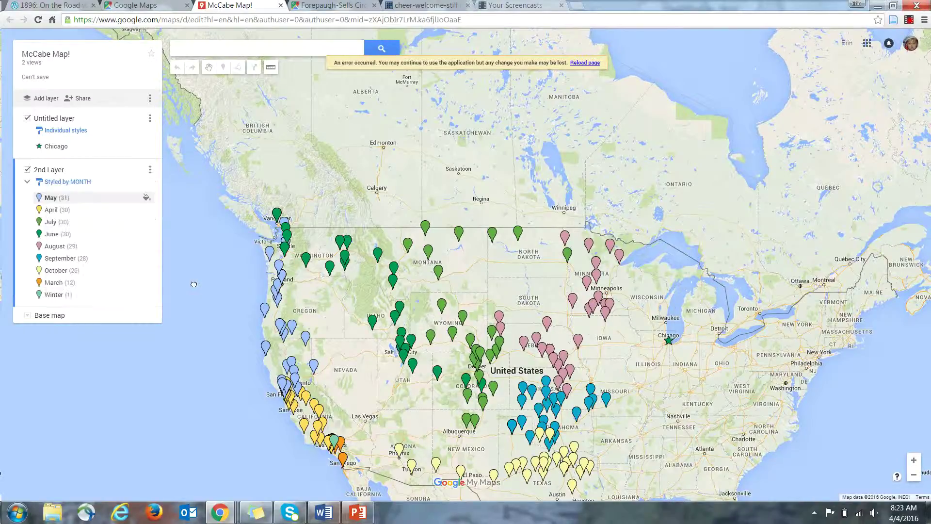
{"action": "left_click", "coordinate": [144, 198]}
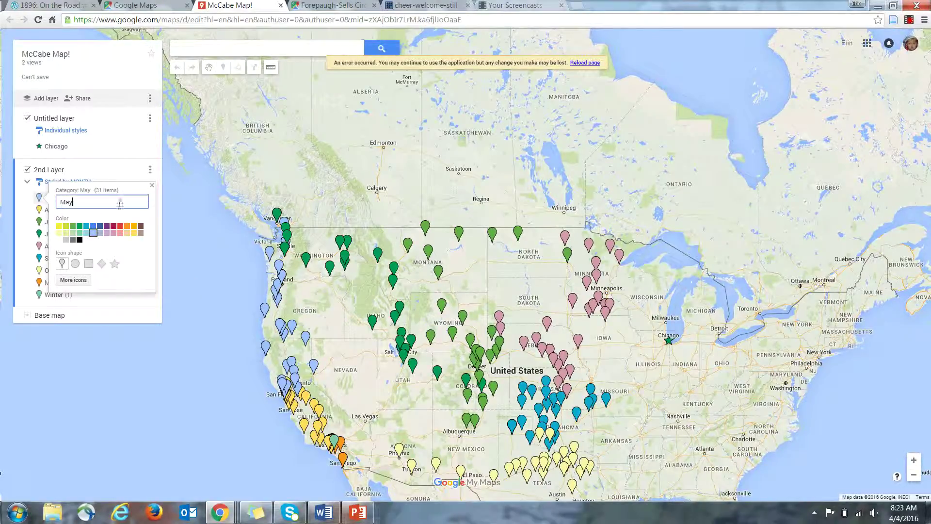
{"action": "left_click", "coordinate": [74, 266]}
{"action": "left_click", "coordinate": [189, 251]}
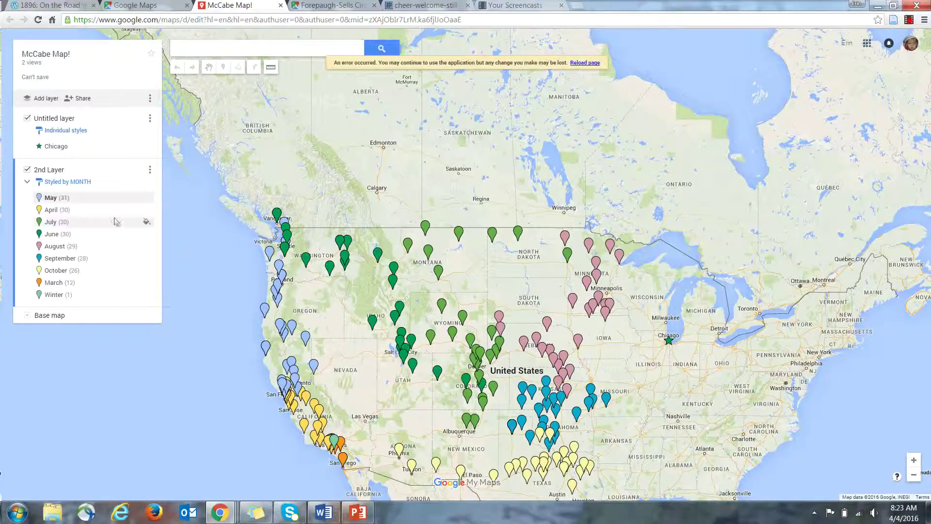
- Try to restyle the May category with a light pink color and the heart icon from the Business icons
{"action": "left_click", "coordinate": [145, 197]}
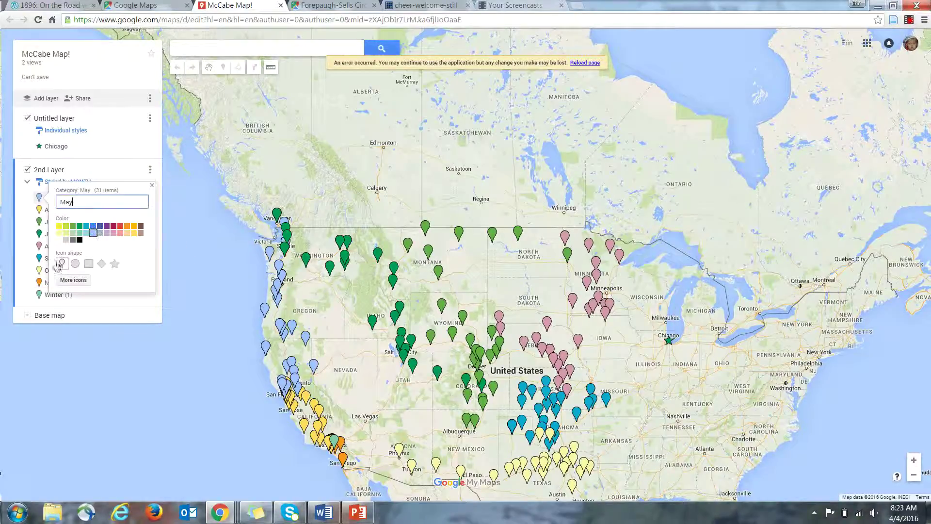
{"action": "left_click", "coordinate": [75, 263]}
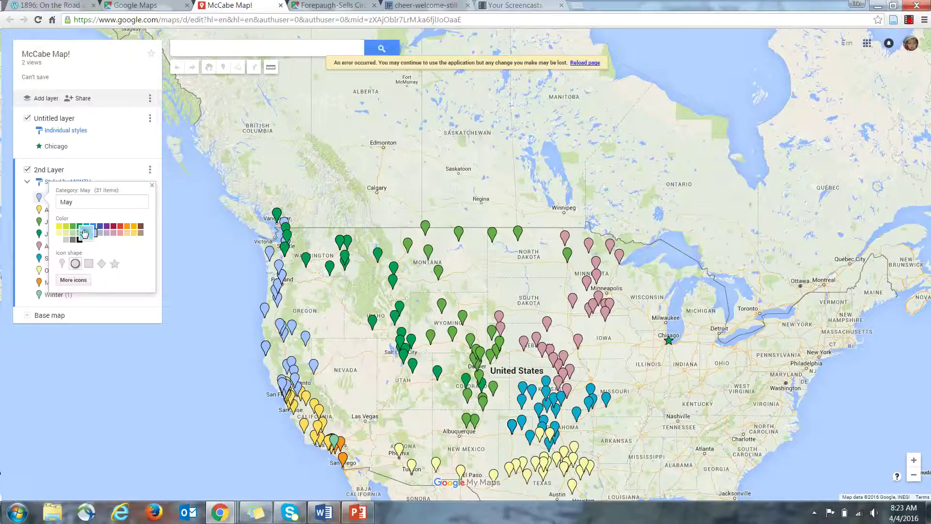
{"action": "left_click", "coordinate": [113, 232]}
{"action": "left_click", "coordinate": [89, 263]}
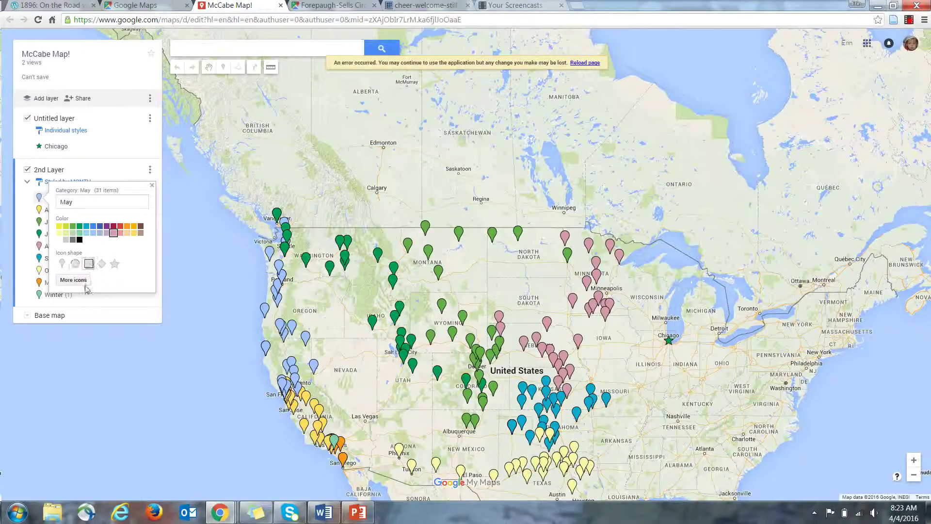
{"action": "left_click", "coordinate": [74, 280]}
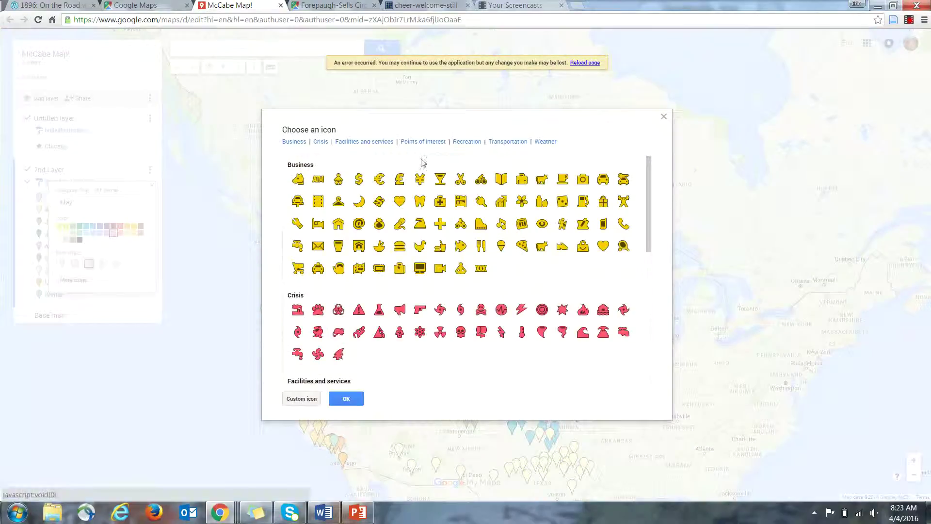
{"action": "left_click", "coordinate": [400, 202]}
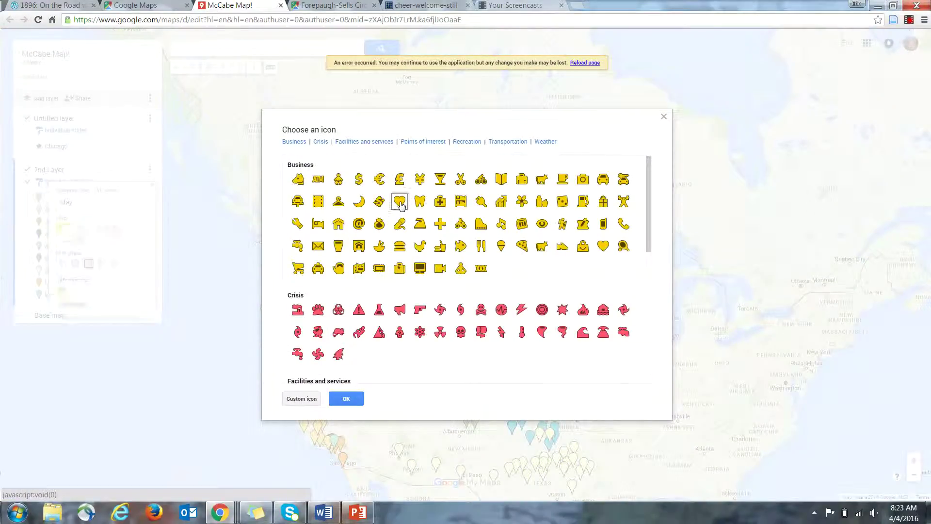
{"action": "left_click", "coordinate": [347, 397]}
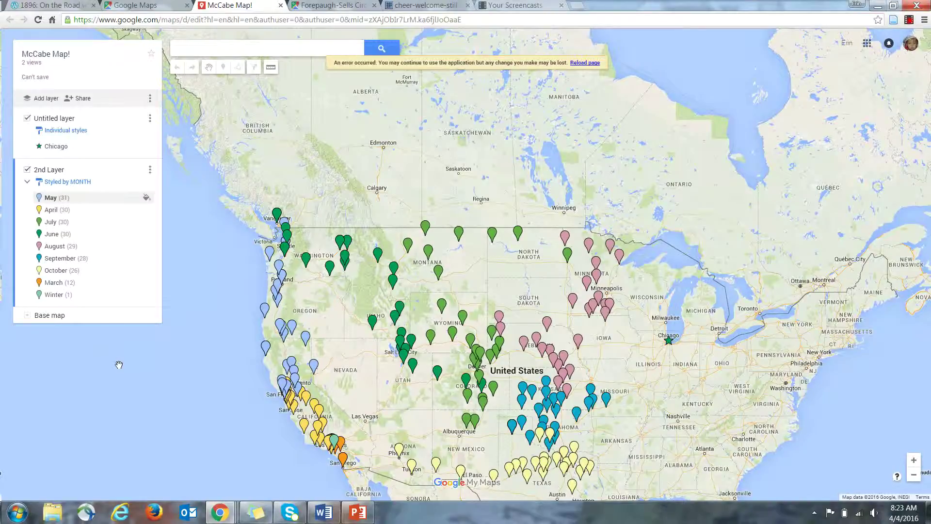
{"action": "left_click", "coordinate": [910, 22]}
{"action": "left_click_drag", "start_coordinate": [830, 381], "coordinate": [796, 289]}
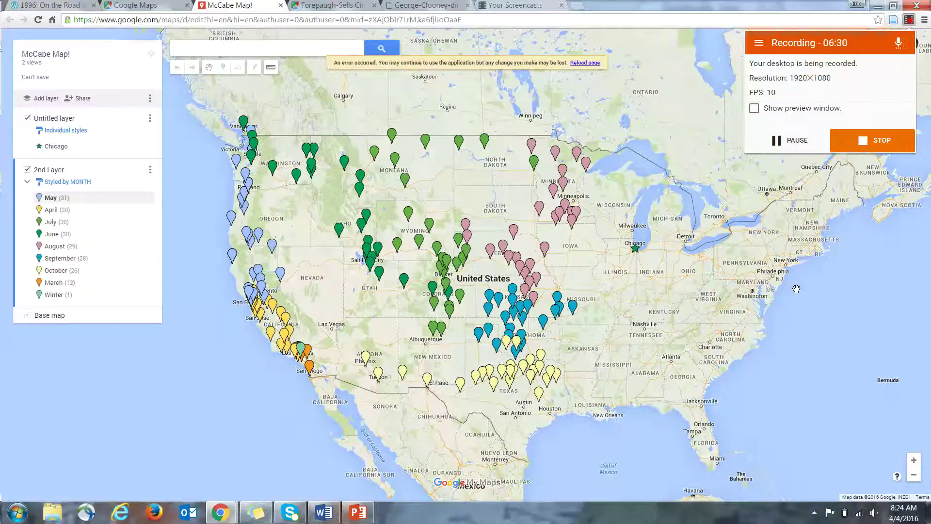
{"action": "left_click", "coordinate": [864, 278]}
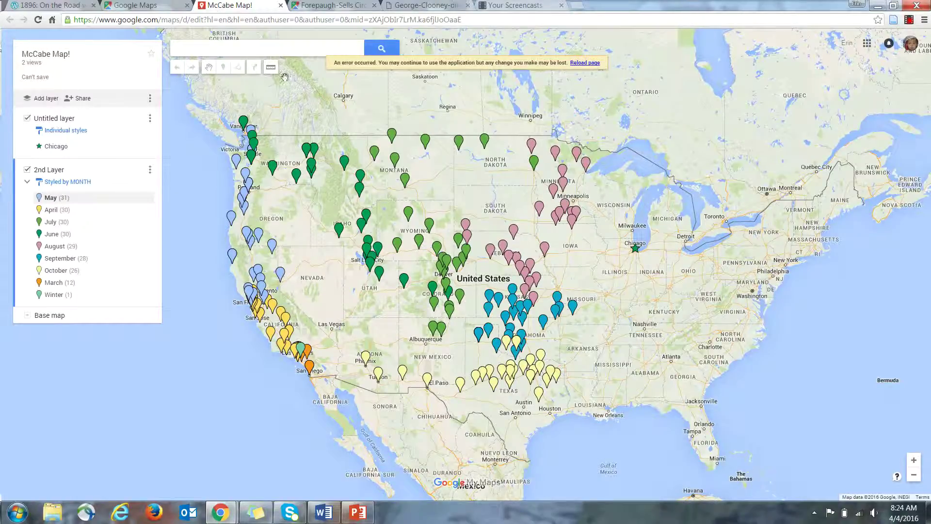
- Change the map's link sharing to "On - Public on the web" with "Can view" access for anyone, and save it
{"action": "left_click", "coordinate": [84, 99]}
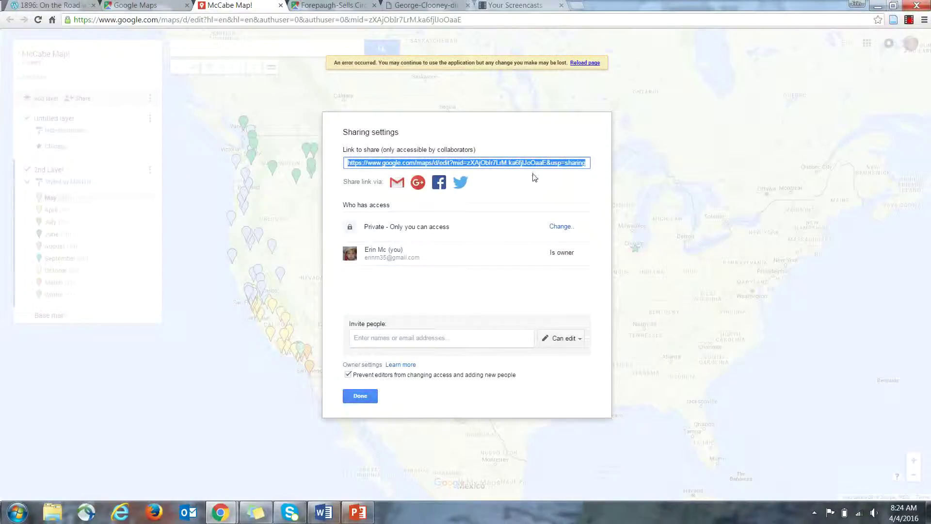
{"action": "left_click", "coordinate": [559, 226]}
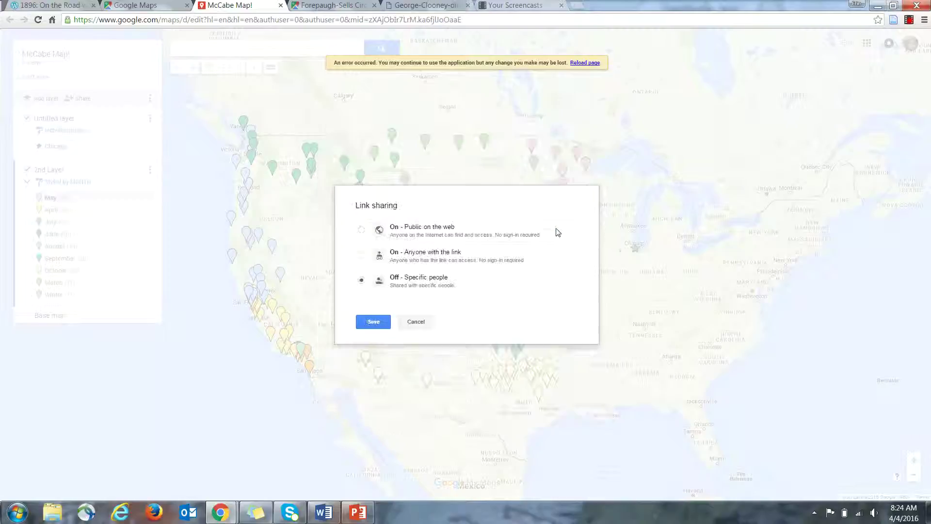
{"action": "left_click", "coordinate": [361, 231]}
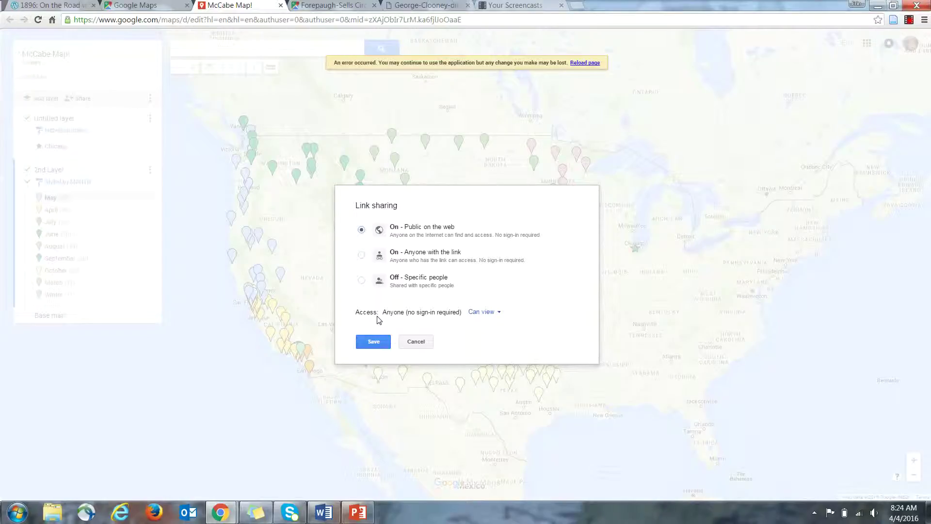
{"action": "left_click", "coordinate": [371, 342]}
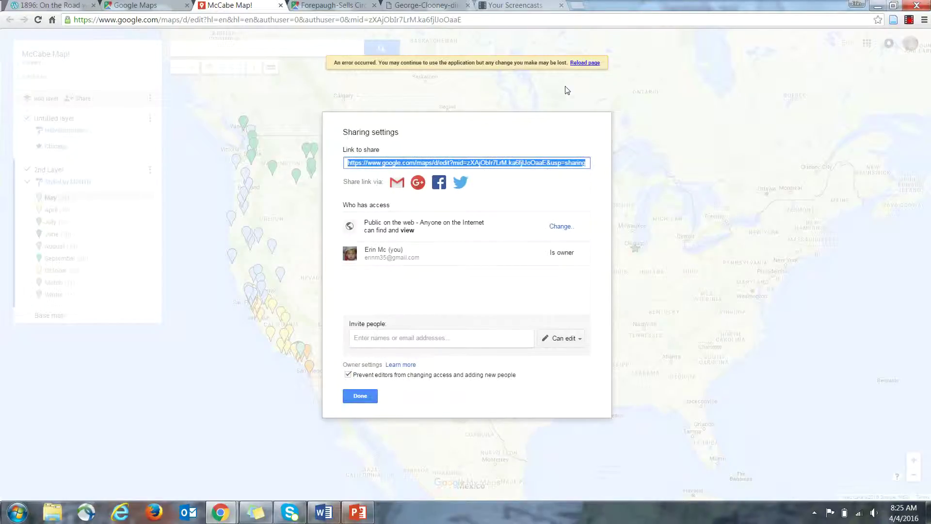
- Reload the map page, review who has access in the sharing settings, and close them
{"action": "left_click", "coordinate": [586, 63]}
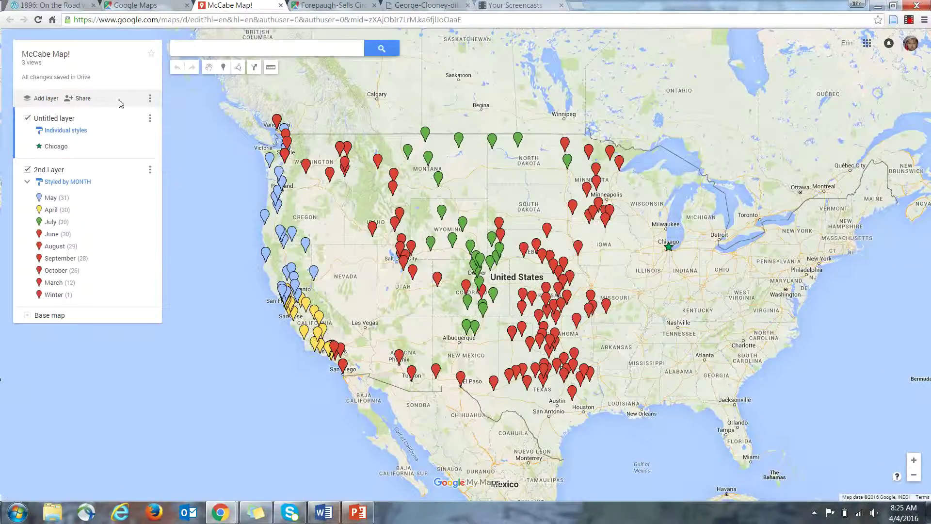
{"action": "left_click", "coordinate": [84, 99]}
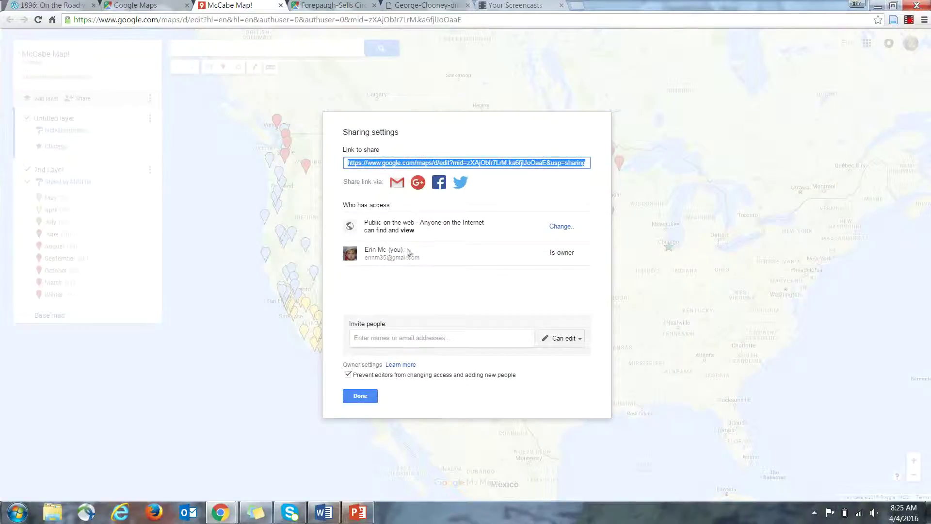
{"action": "left_click", "coordinate": [361, 396]}
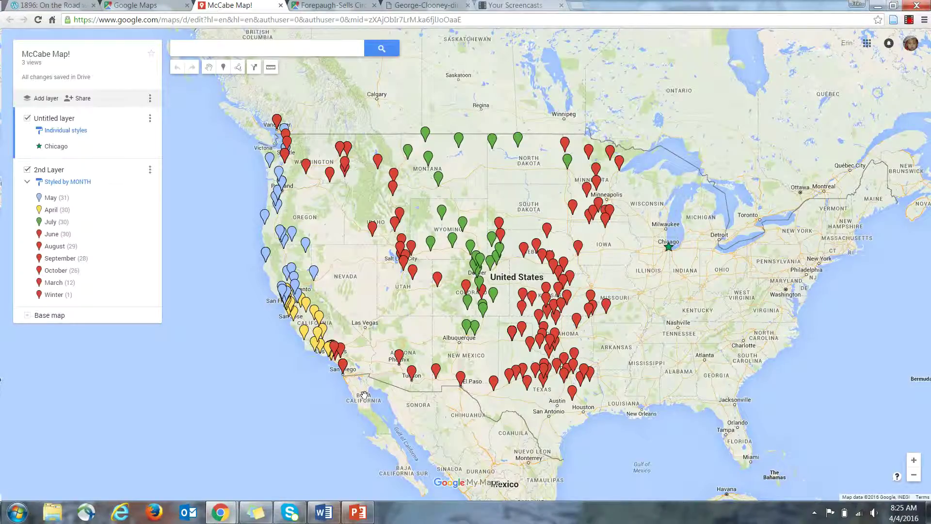
- Display the HTML code for embedding the map on a website, and close it
{"action": "left_click", "coordinate": [150, 99]}
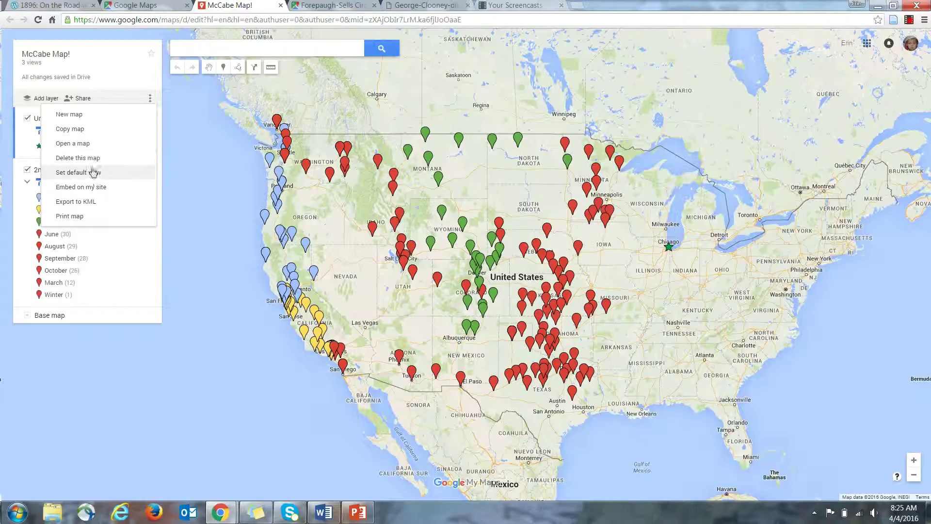
{"action": "left_click", "coordinate": [92, 188]}
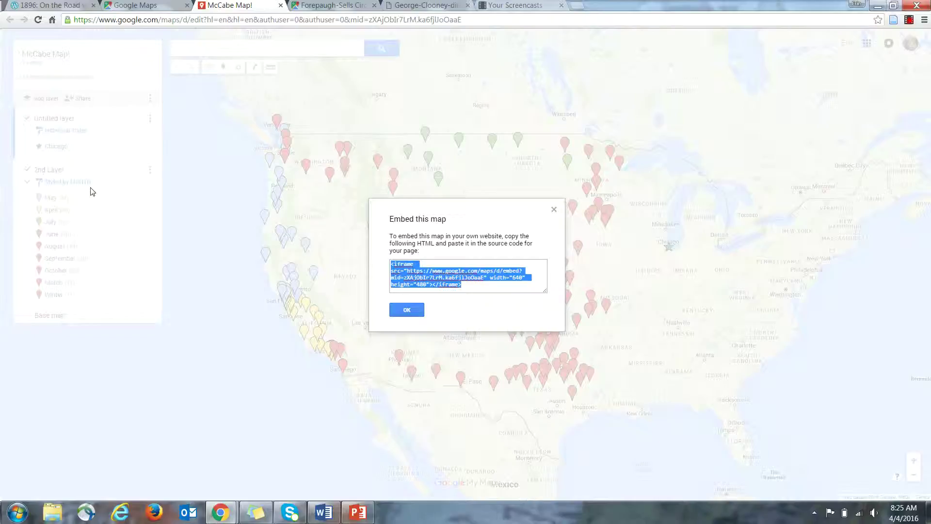
{"action": "left_click", "coordinate": [417, 312]}
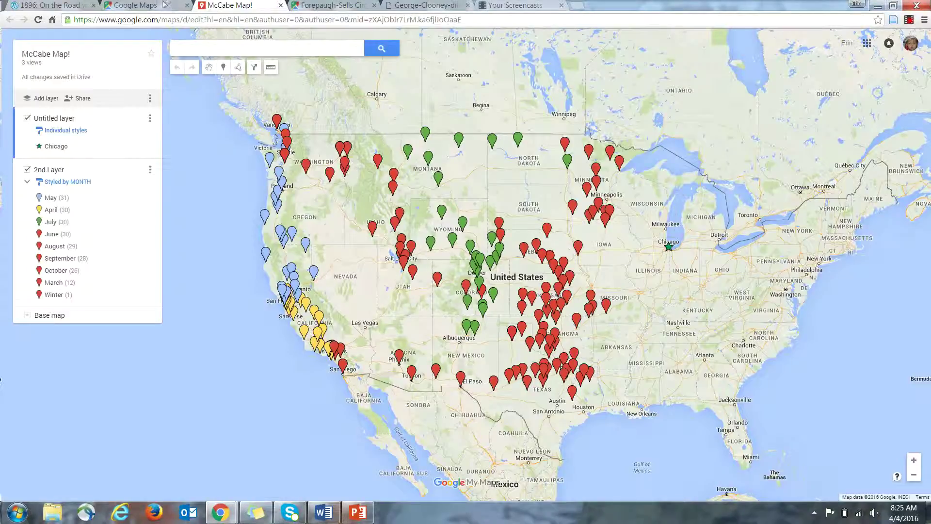
- View the finished Forepaugh-Sells Circus Tour, 1896 map and find its embedded version in the WordPress post
{"action": "left_click", "coordinate": [335, 4]}
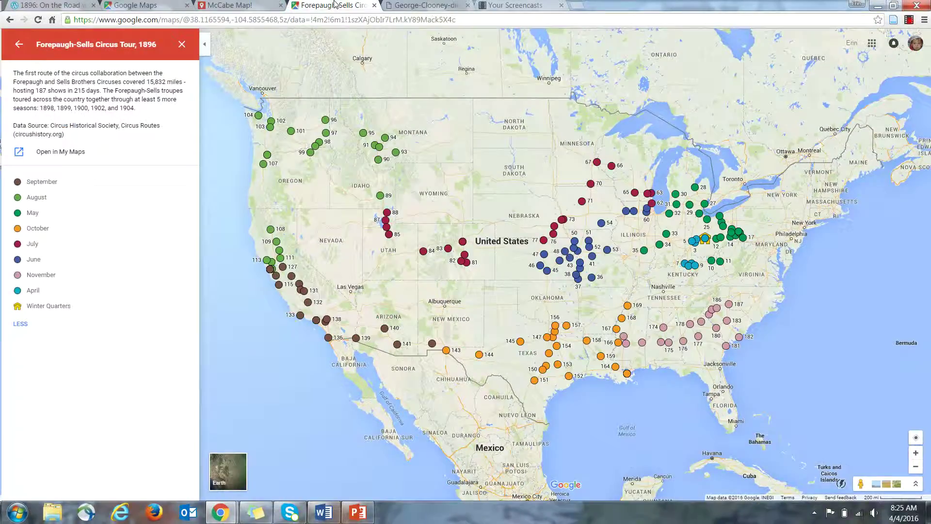
{"action": "left_click", "coordinate": [57, 5]}
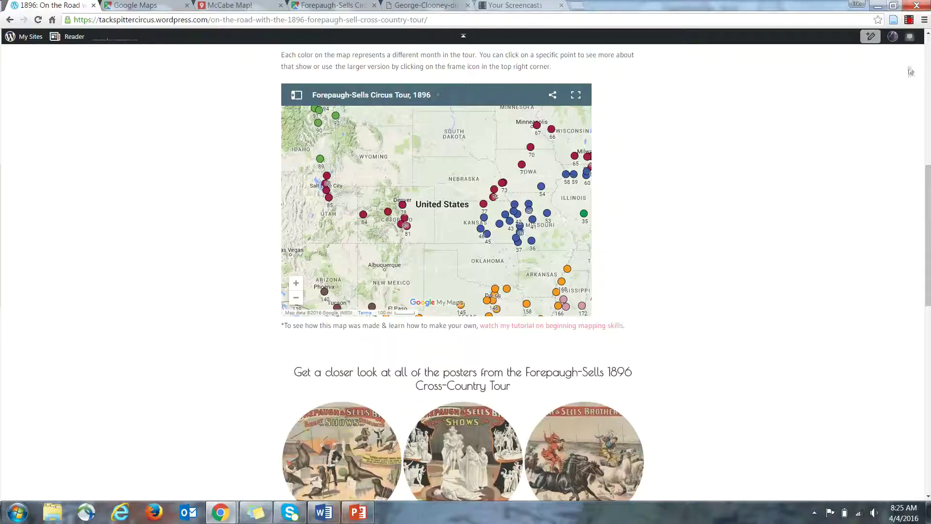
{"action": "left_click_drag", "start_coordinate": [929, 201], "coordinate": [927, 101]}
{"action": "scroll", "coordinate": [776, 146], "scroll_direction": "down", "scroll_amount": 5}
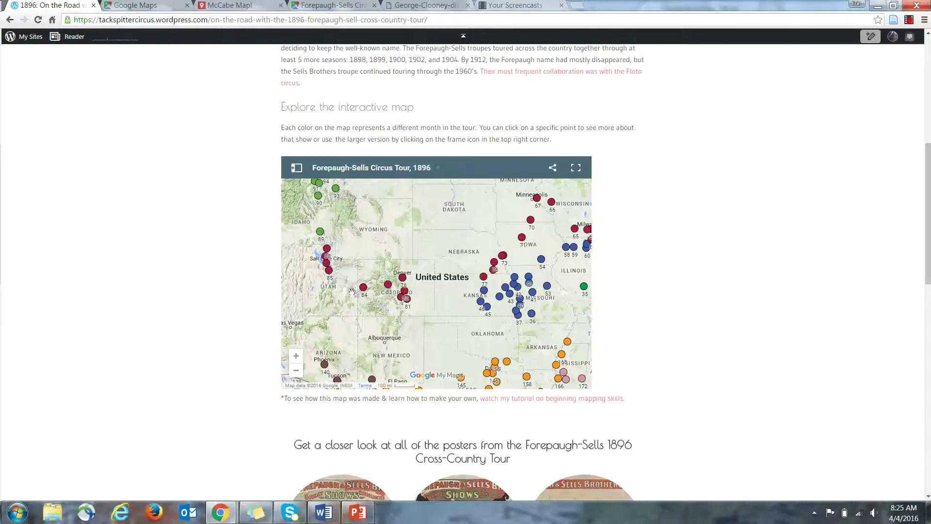
- Zoom the embedded circus tour map out to show the whole United States, and open its larger version
{"action": "left_click", "coordinate": [296, 355]}
{"action": "left_click", "coordinate": [296, 371]}
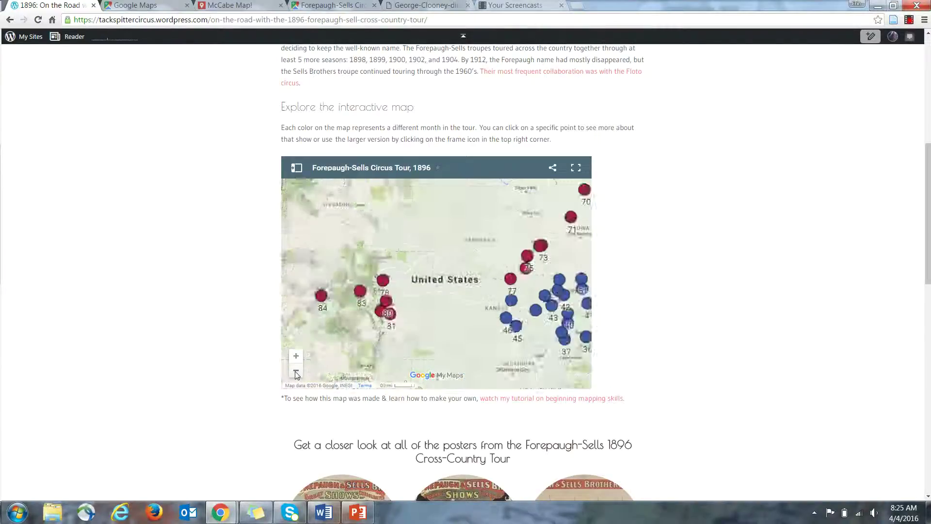
{"action": "left_click", "coordinate": [296, 372]}
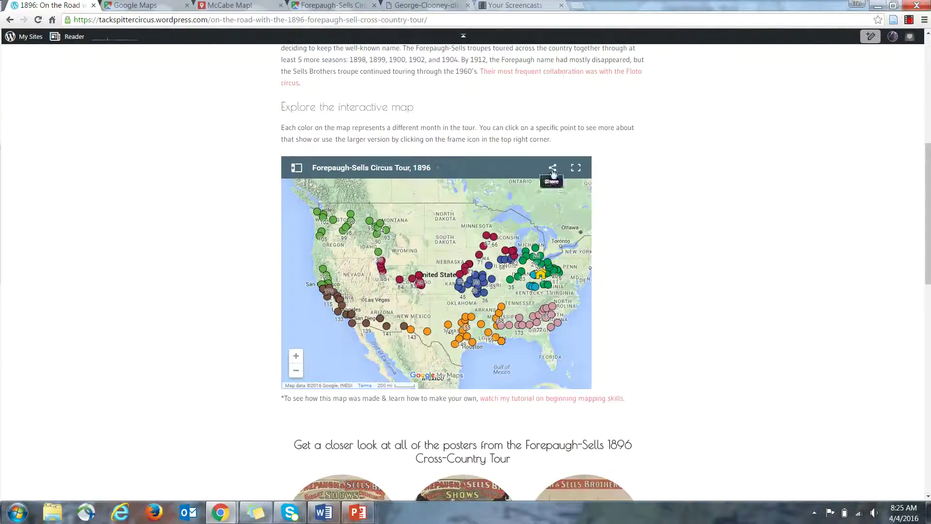
{"action": "left_click", "coordinate": [579, 169]}
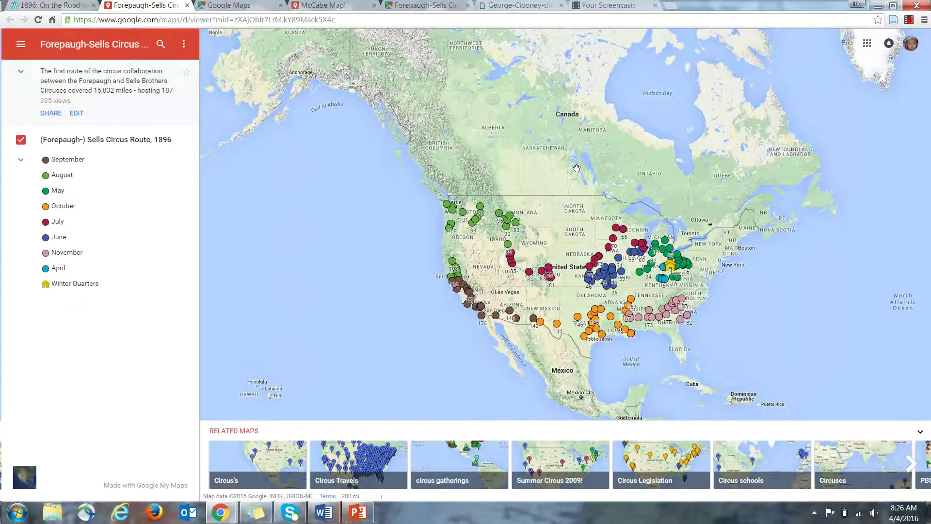
- Switch to the PowerPoint slide show to review the five mapping steps, and return to Chrome to view the "good night, and good luck." image
{"action": "left_click", "coordinate": [360, 516]}
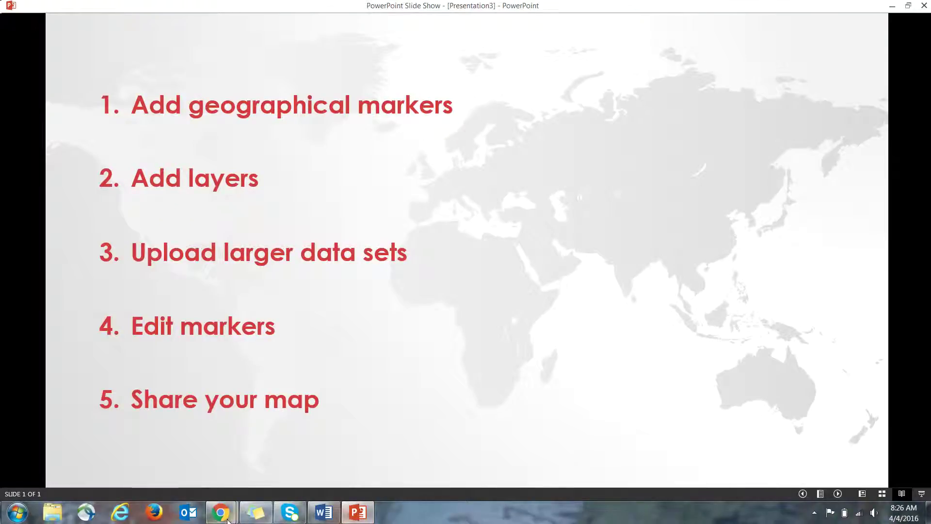
{"action": "mouse_move", "coordinate": [220, 513]}
{"action": "left_click", "coordinate": [150, 448]}
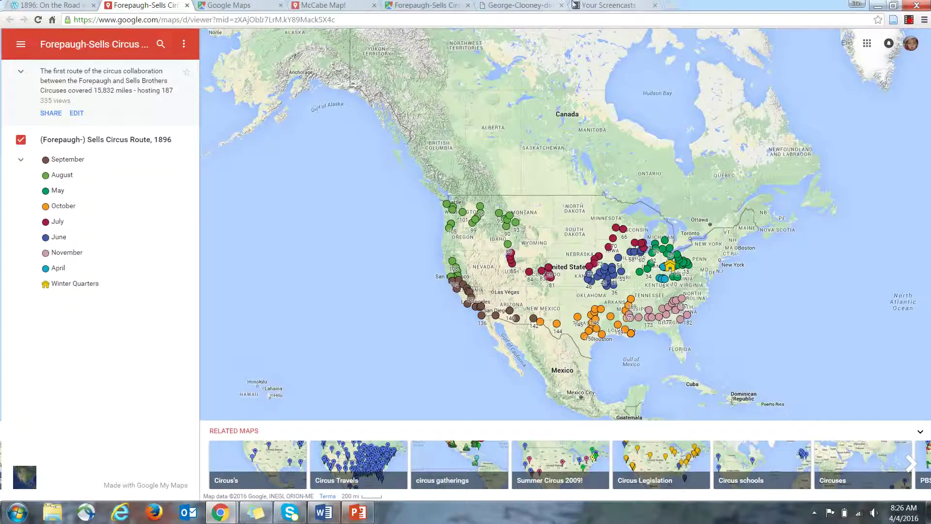
{"action": "left_click", "coordinate": [529, 5]}
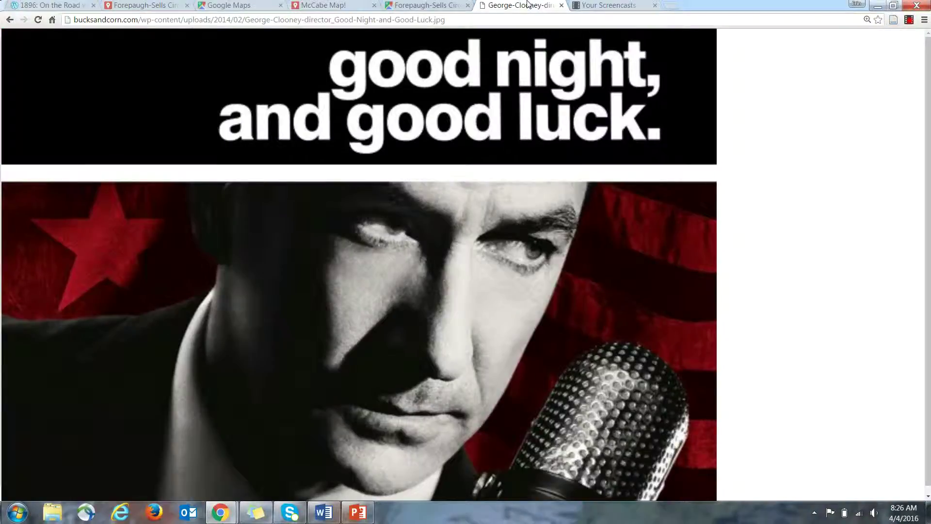